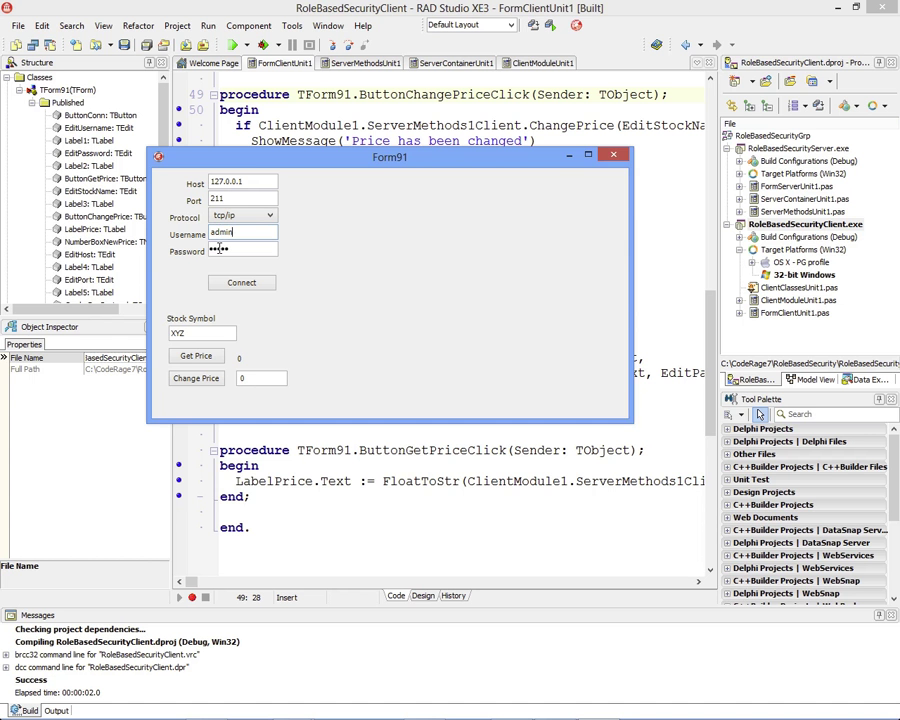
- Connect the client as admin, get the price of stock XYZ, and request changing its price to 0
click(240, 284)
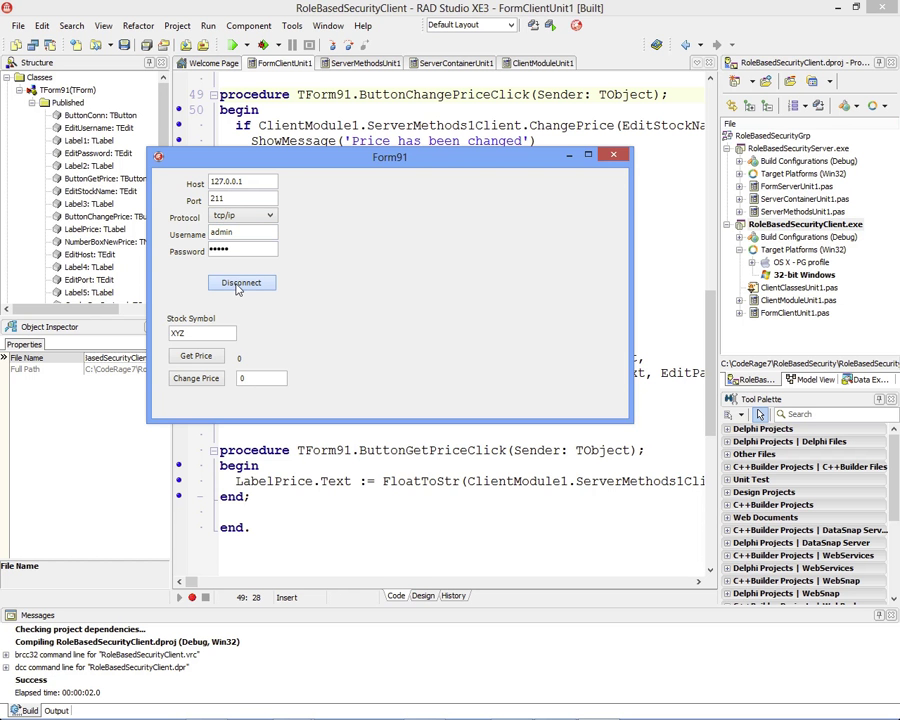
click(206, 357)
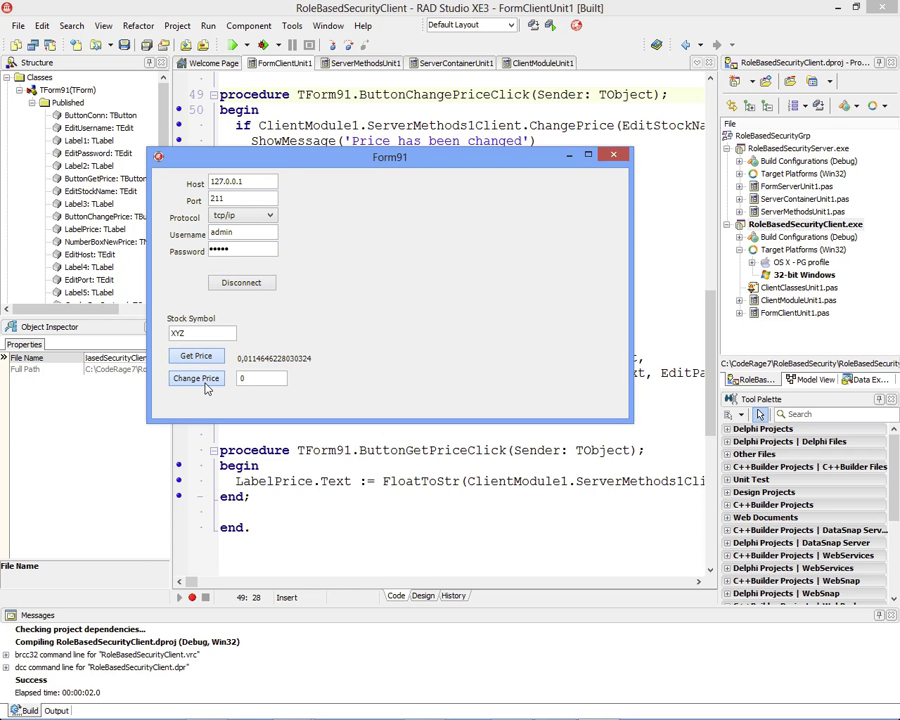
click(206, 387)
click(470, 409)
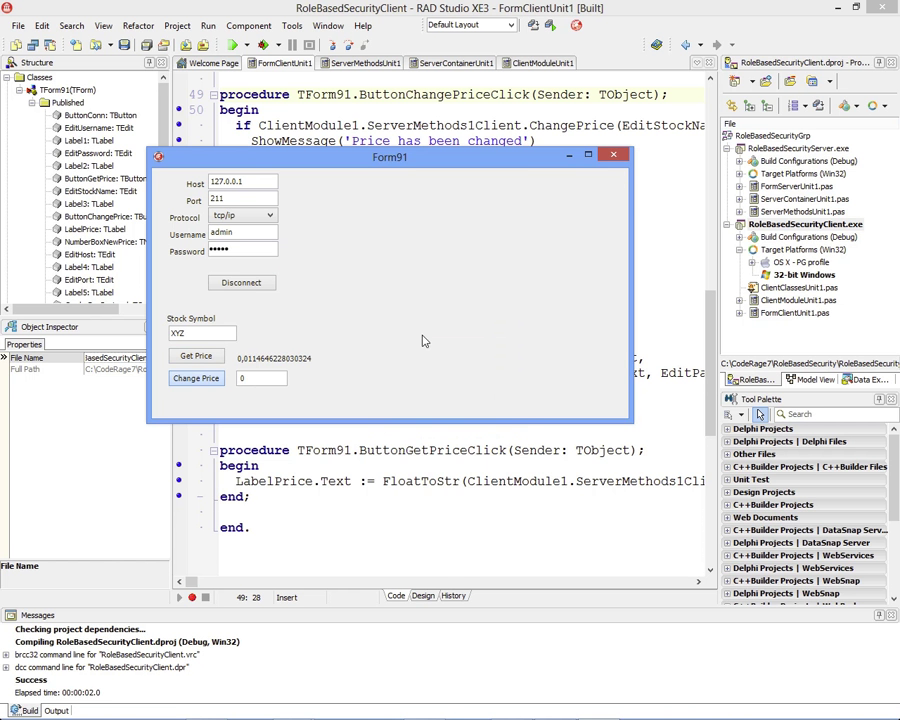
- Reconnect with the username admin23, get the XYZ price, and try to change it to 0
click(241, 282)
click(240, 231)
text(23)
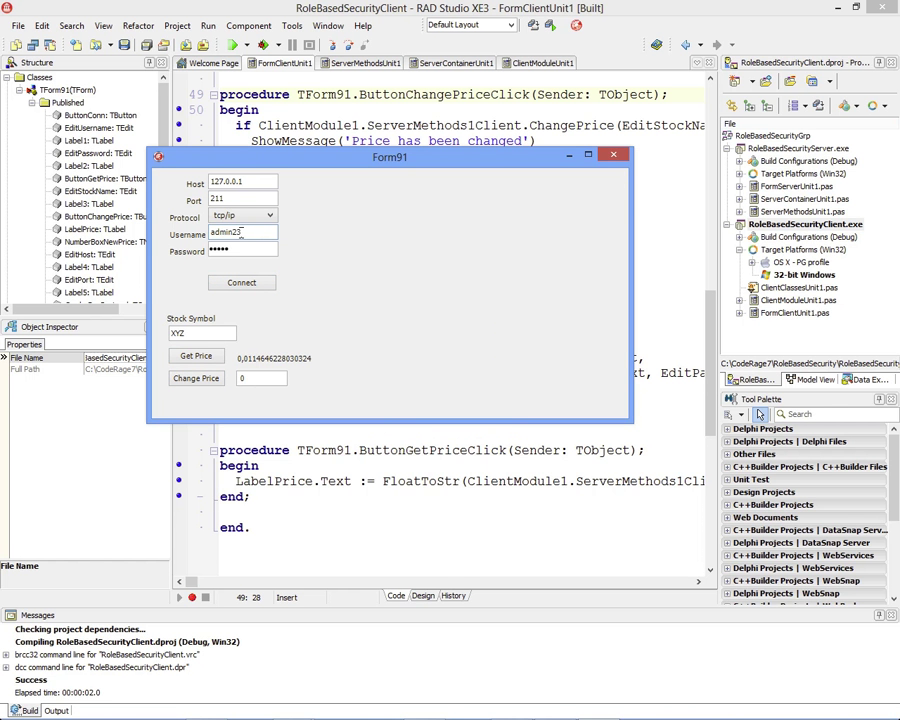
click(255, 286)
click(197, 357)
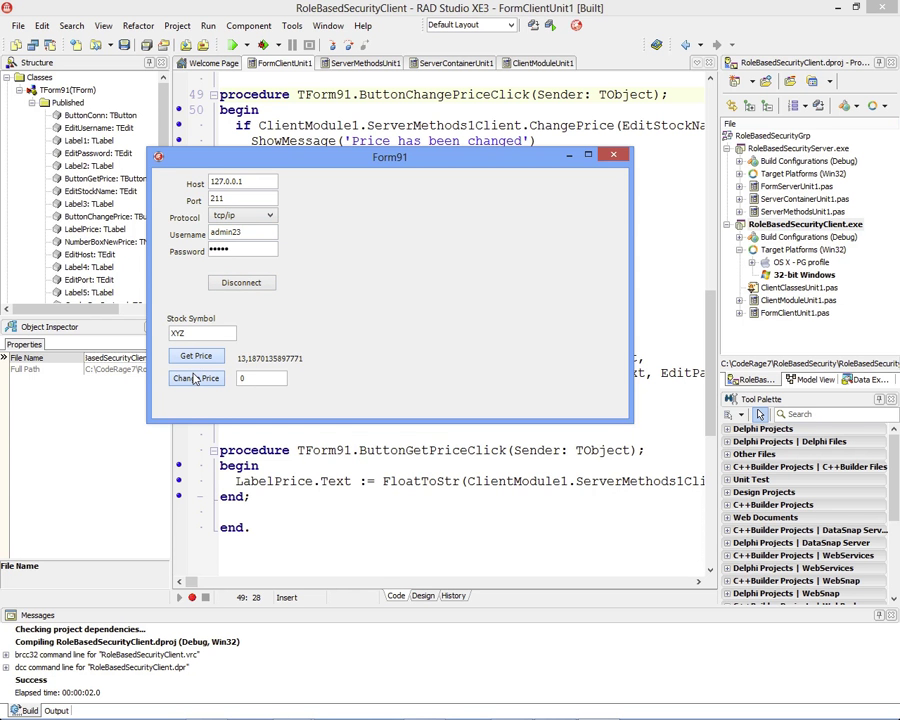
click(196, 379)
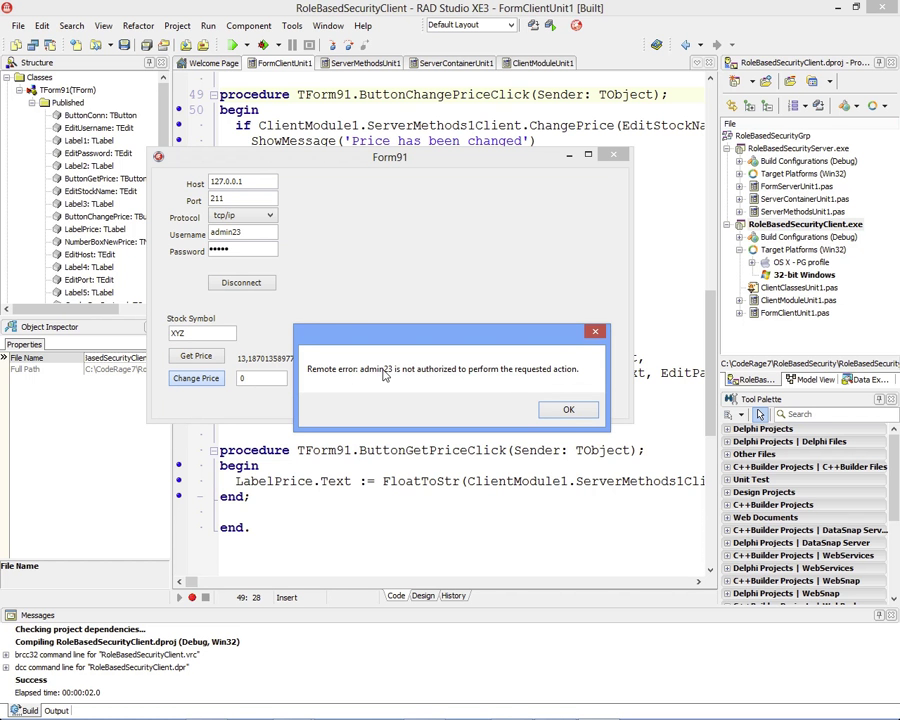
click(567, 409)
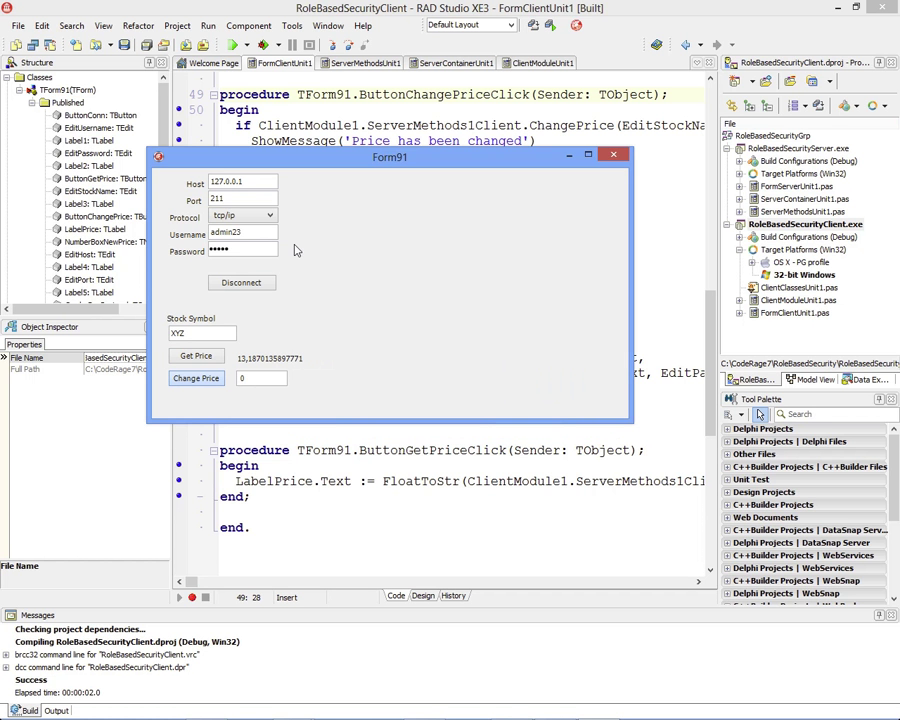
- Disconnect the client, clear the username, and try to connect without one
click(250, 282)
drag(241, 232, 213, 233)
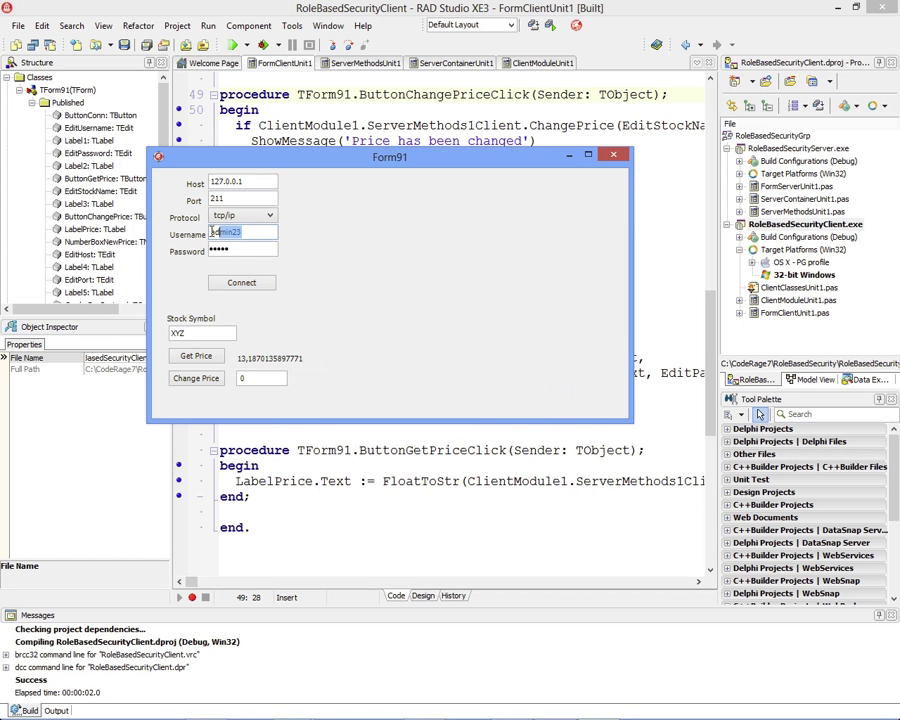
key(BackSpace)
click(268, 283)
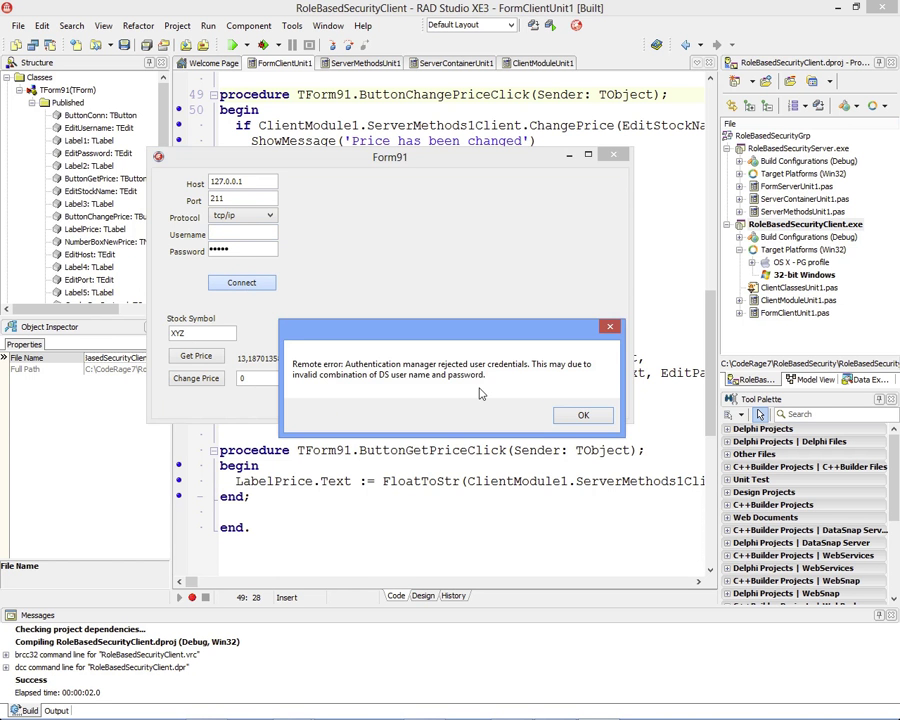
click(587, 417)
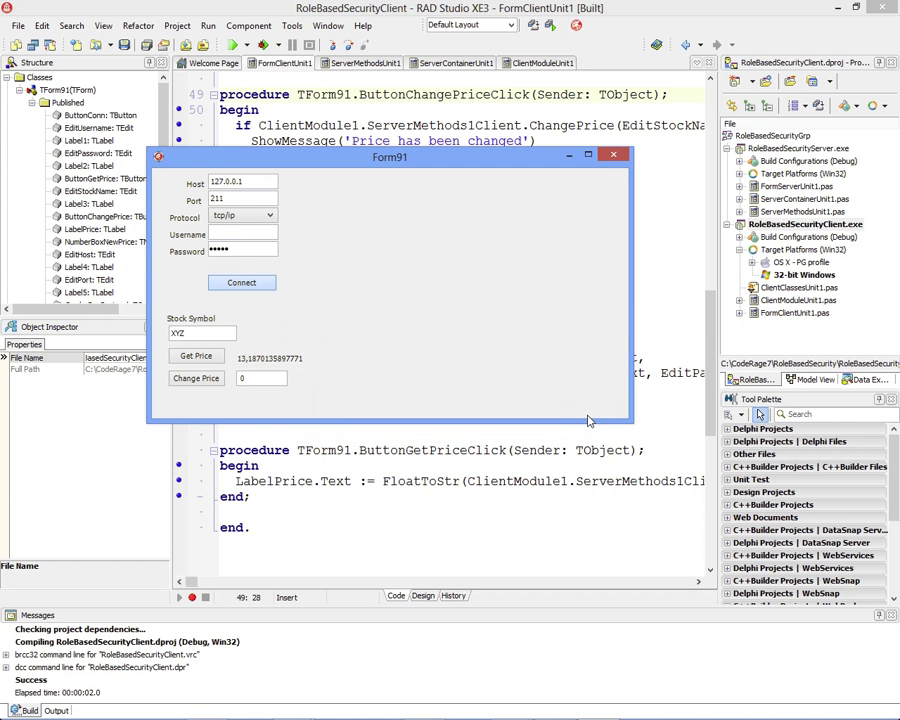
- Close the running client and Role Based Security server, and show the client form in the designer
click(510, 183)
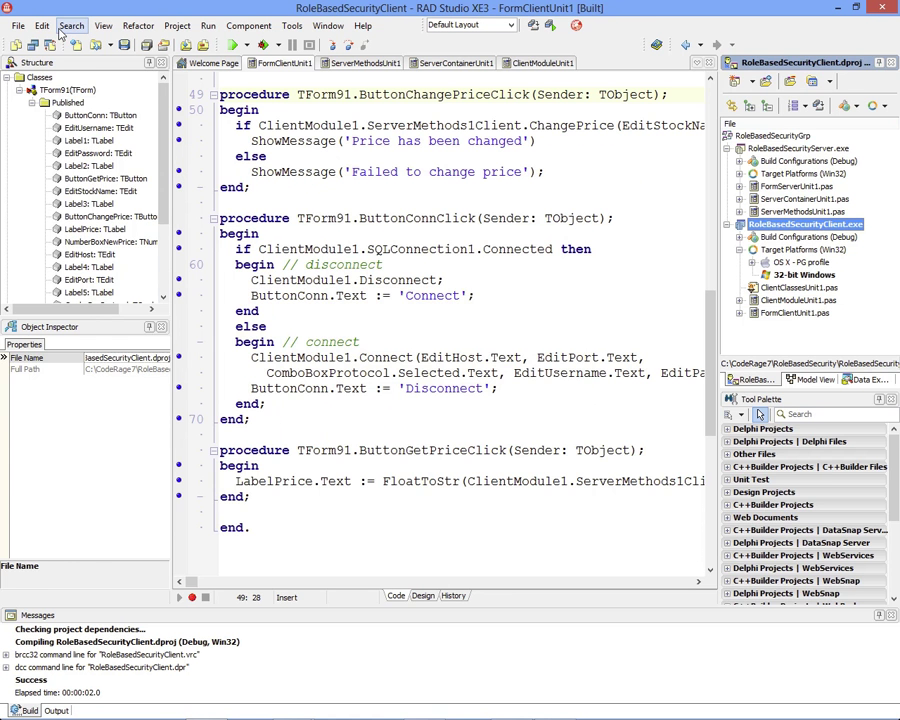
key(F12)
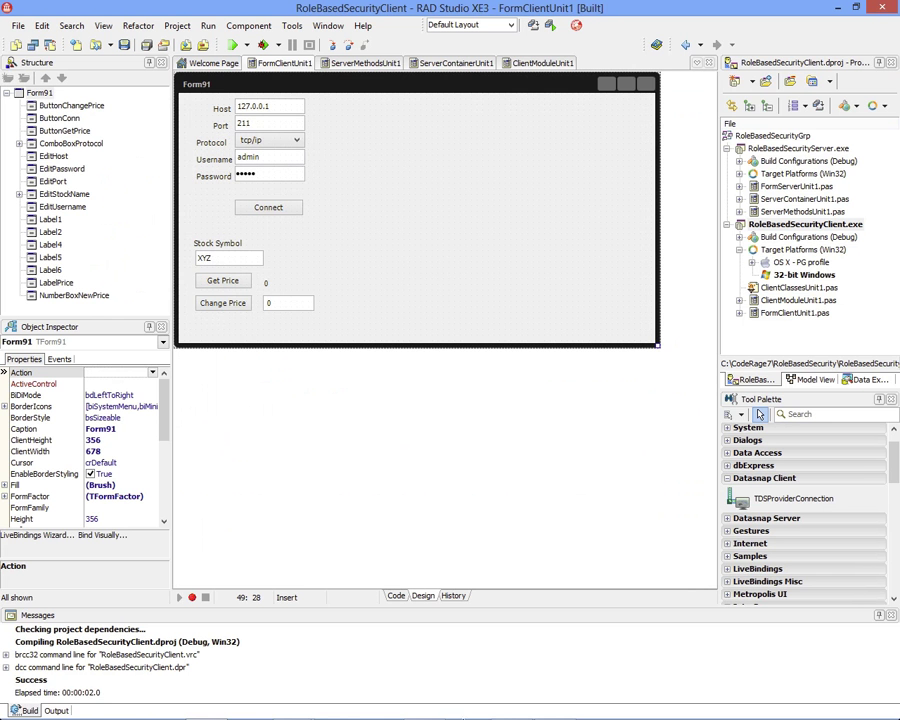
mouse_move(555, 708)
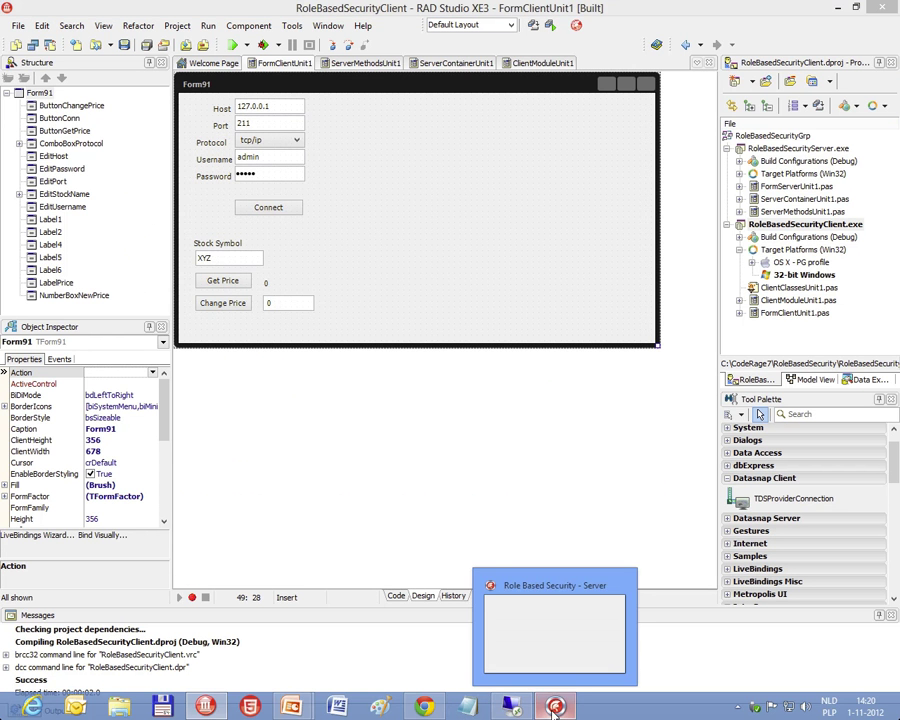
click(555, 632)
click(437, 136)
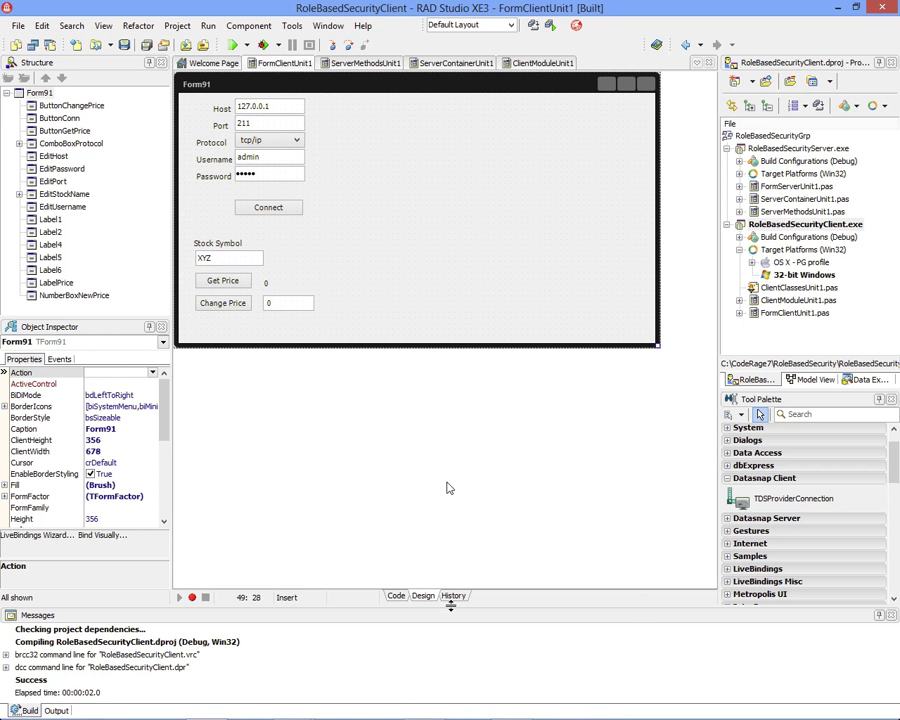
- Switch to the EC2 console in Chrome and view the DelphiLabs1 instance's description in an enlarged details area
click(424, 708)
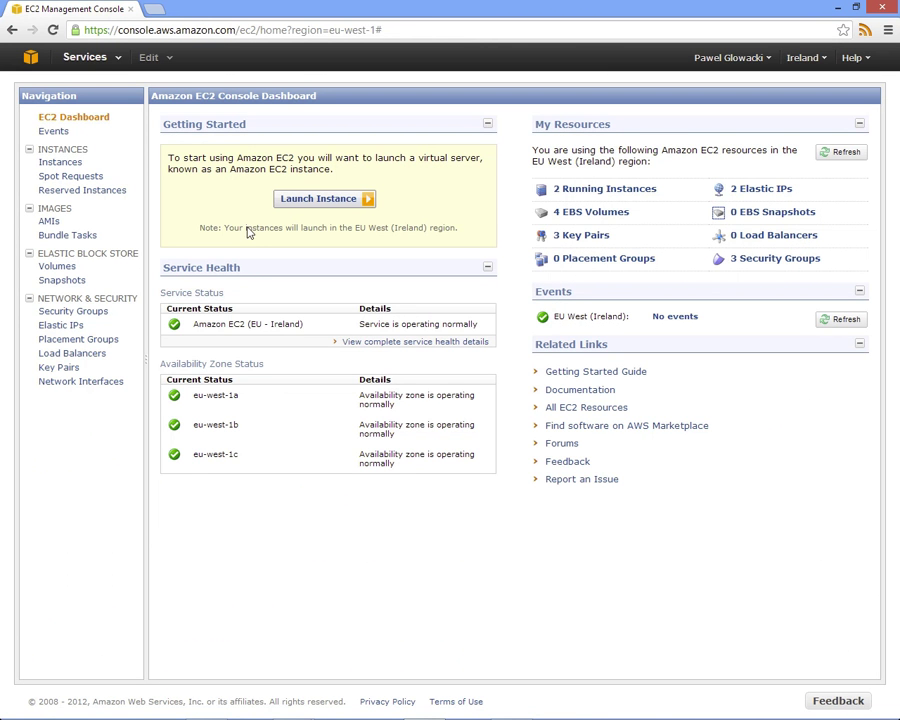
click(66, 168)
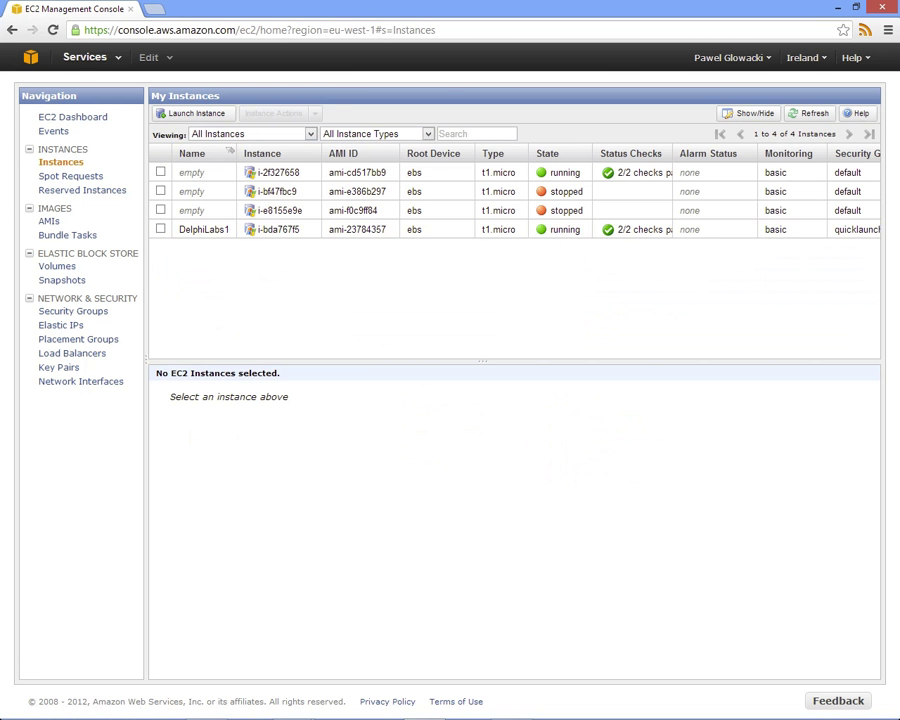
click(349, 233)
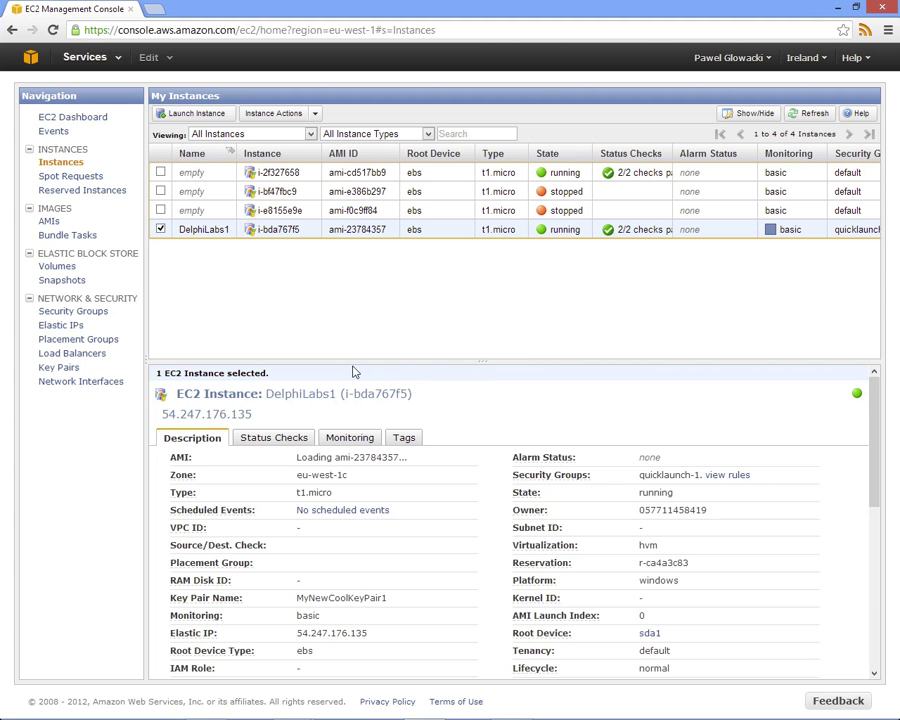
drag(352, 362, 352, 266)
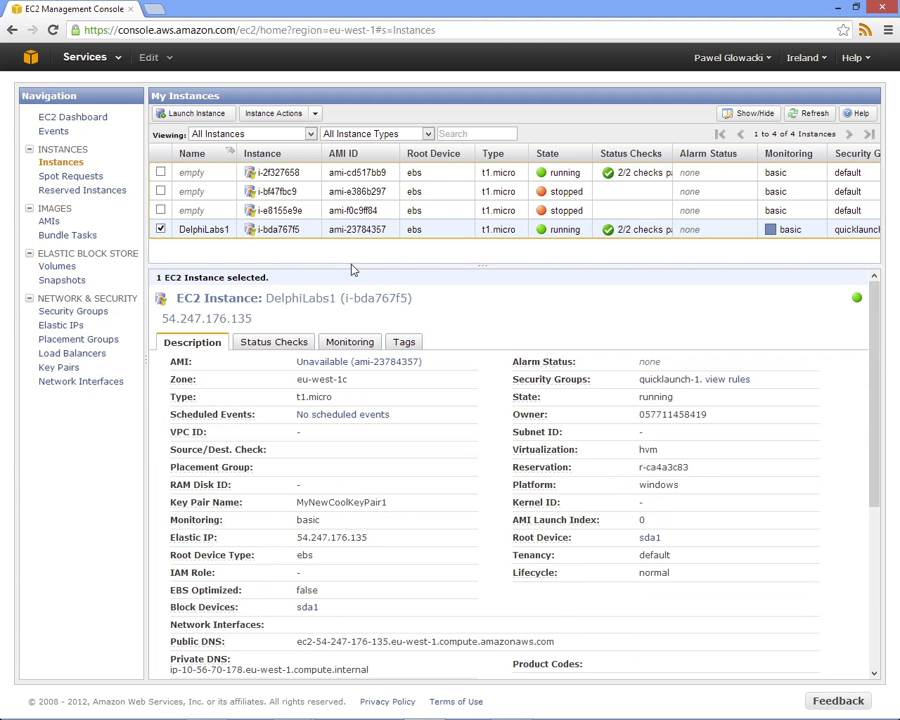
- Review the EC2 Elastic IP addresses, the instances list and the load balancers page
click(62, 327)
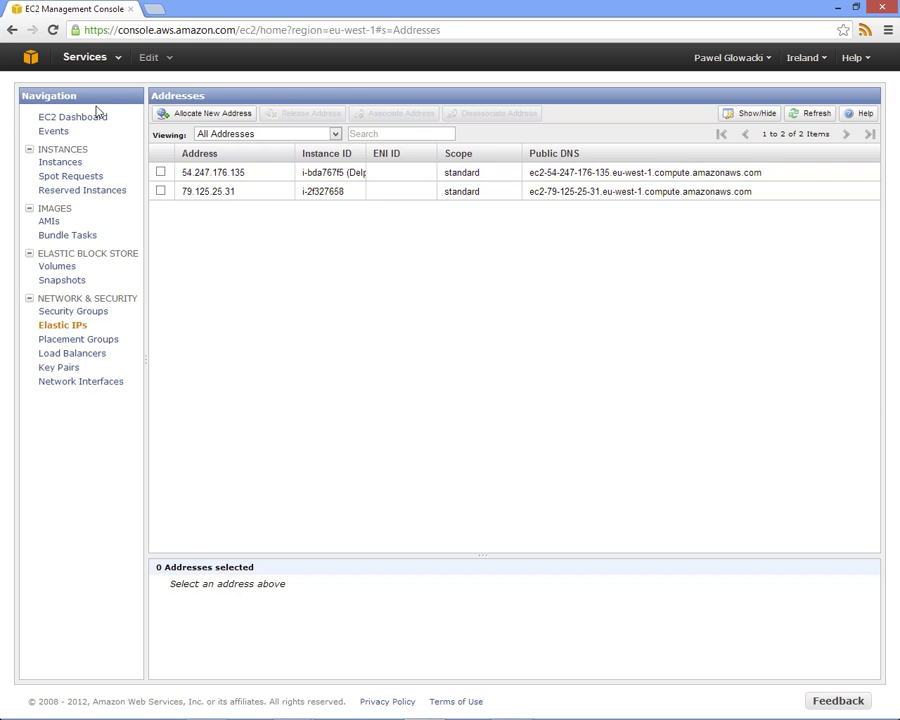
click(61, 163)
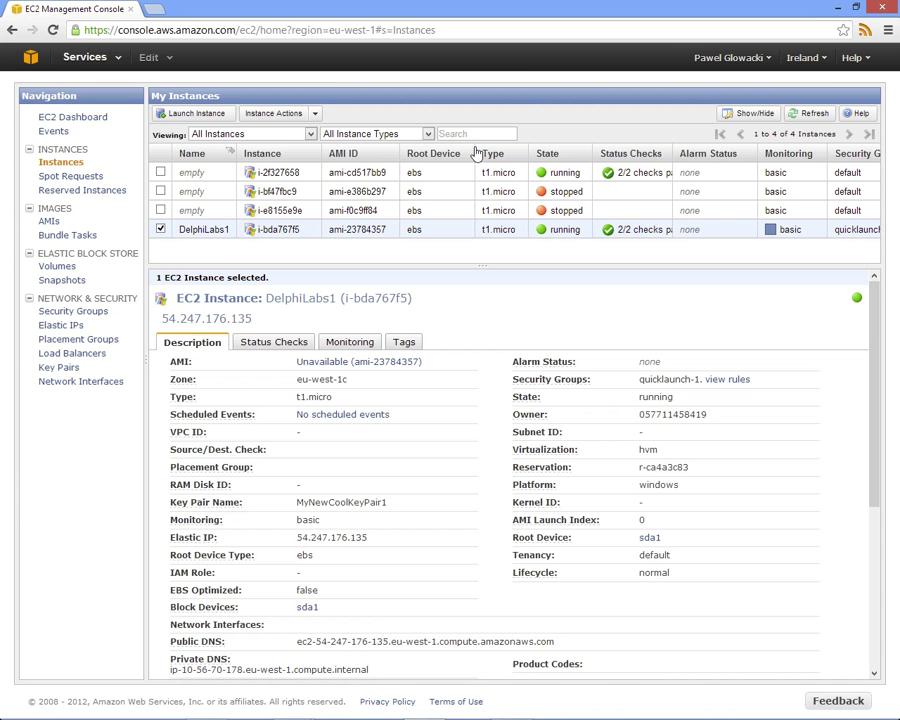
click(65, 356)
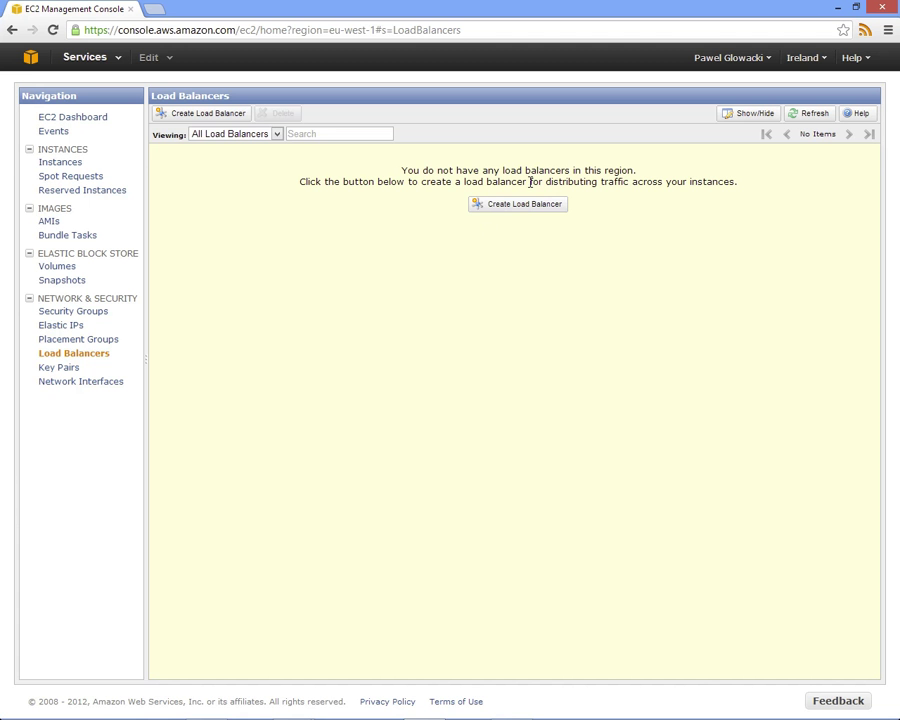
- Examine the inbound TCP port rules of the quicklaunch-1 security group, and leave the browser
click(48, 313)
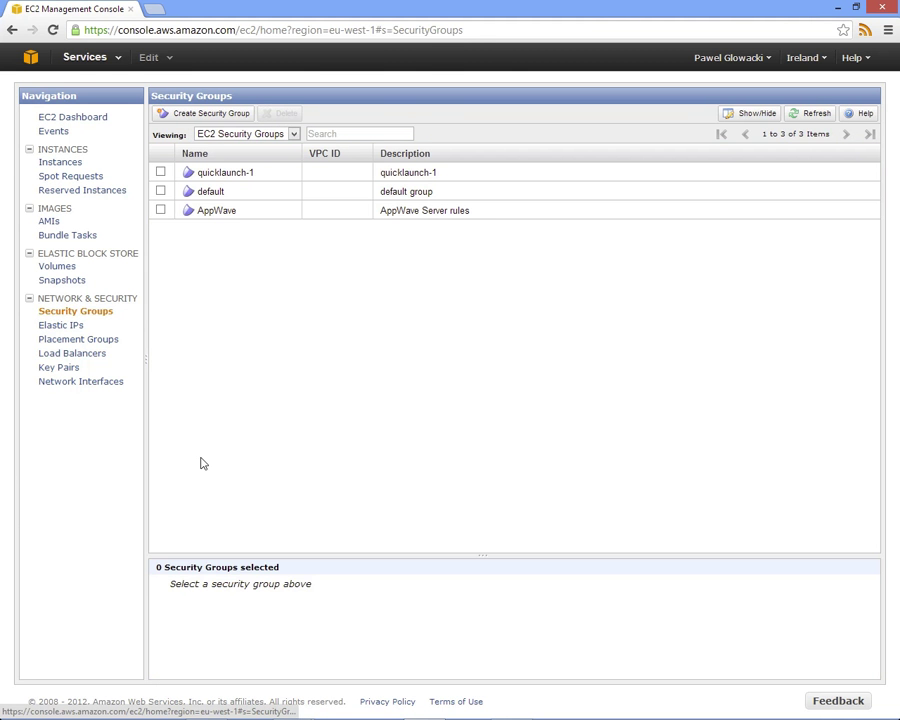
click(232, 172)
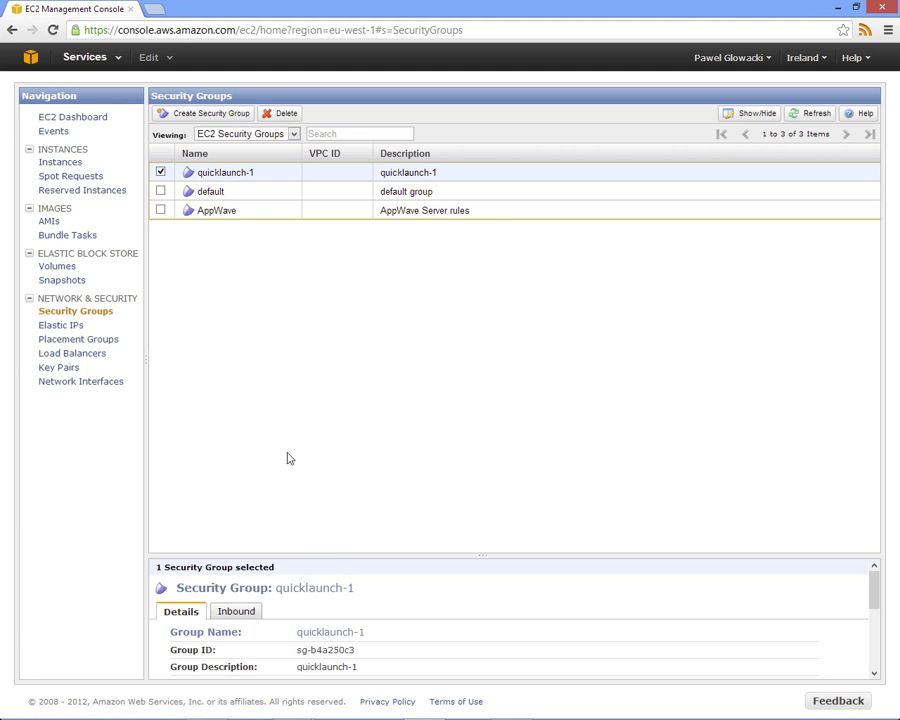
drag(331, 553, 353, 368)
click(246, 426)
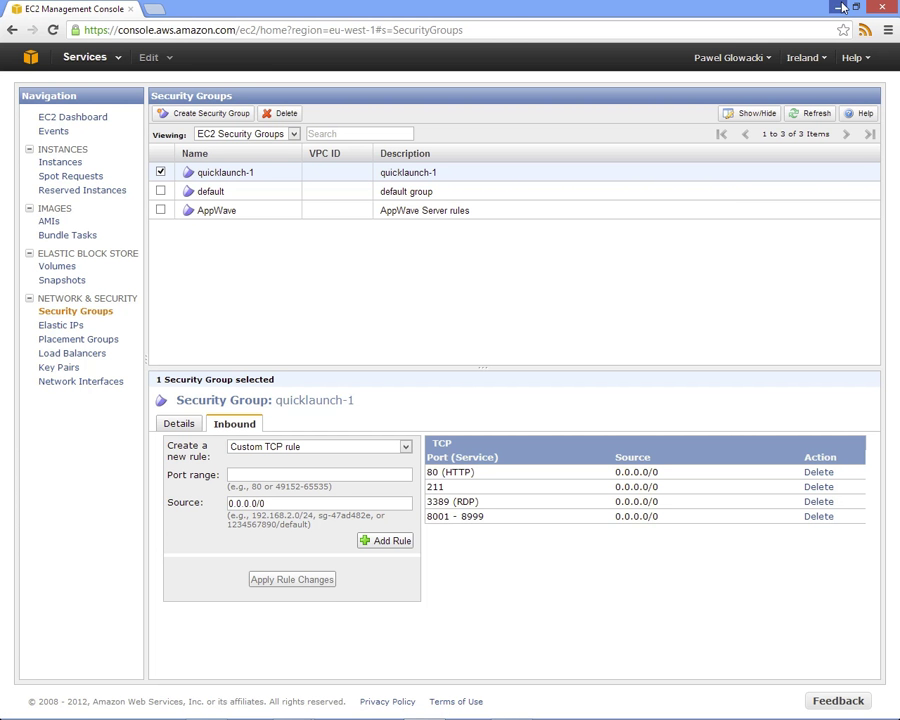
click(884, 7)
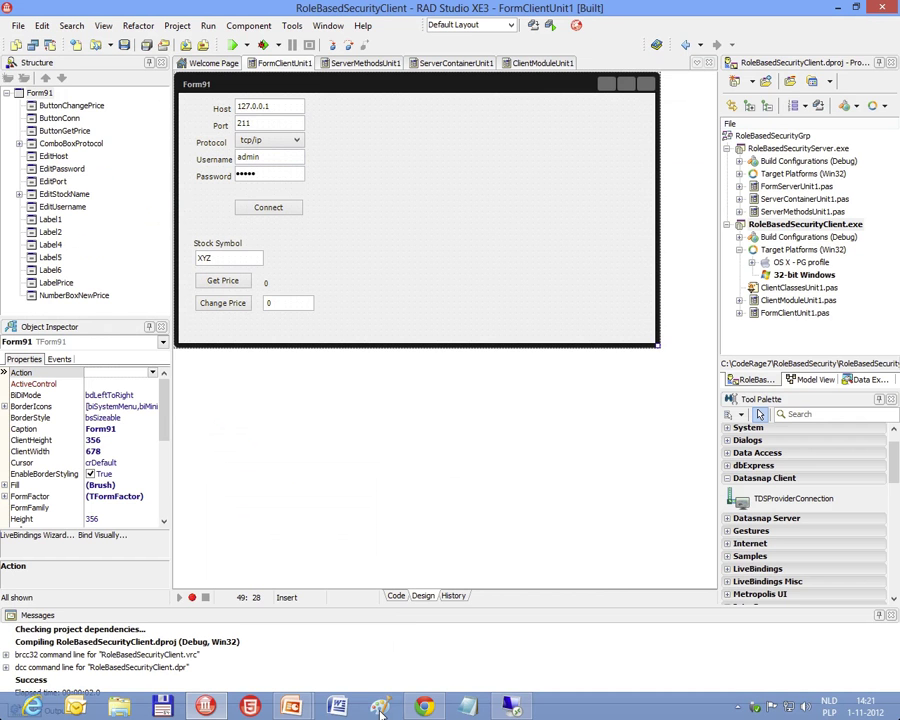
- Switch to the Remote Desktop Connection window, enlarge it, and reposition Server Manager so its inbound rules are fully in view
click(511, 706)
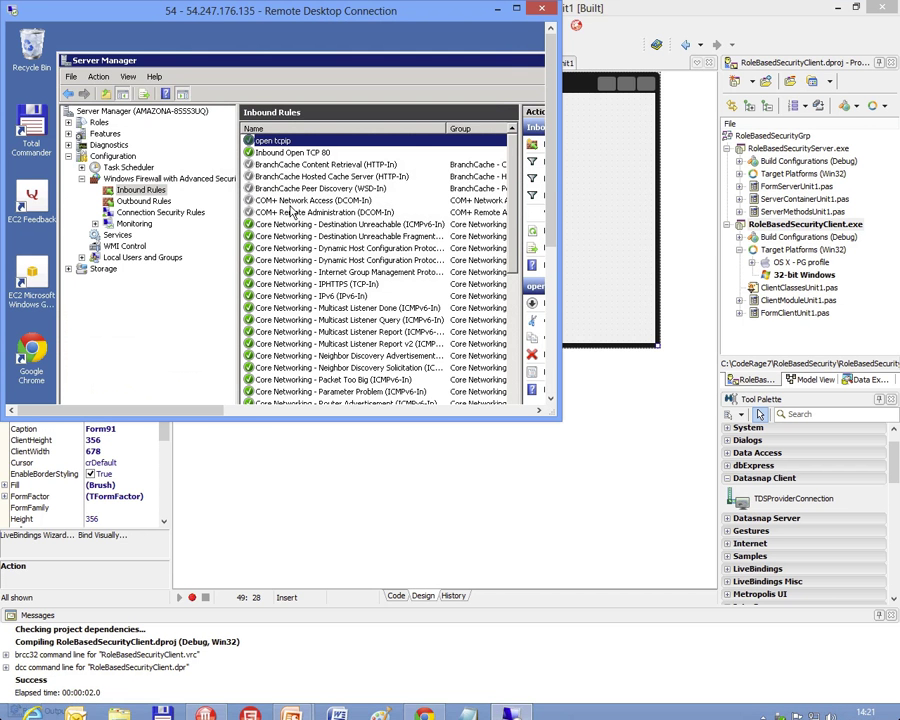
drag(560, 395, 800, 418)
click(580, 411)
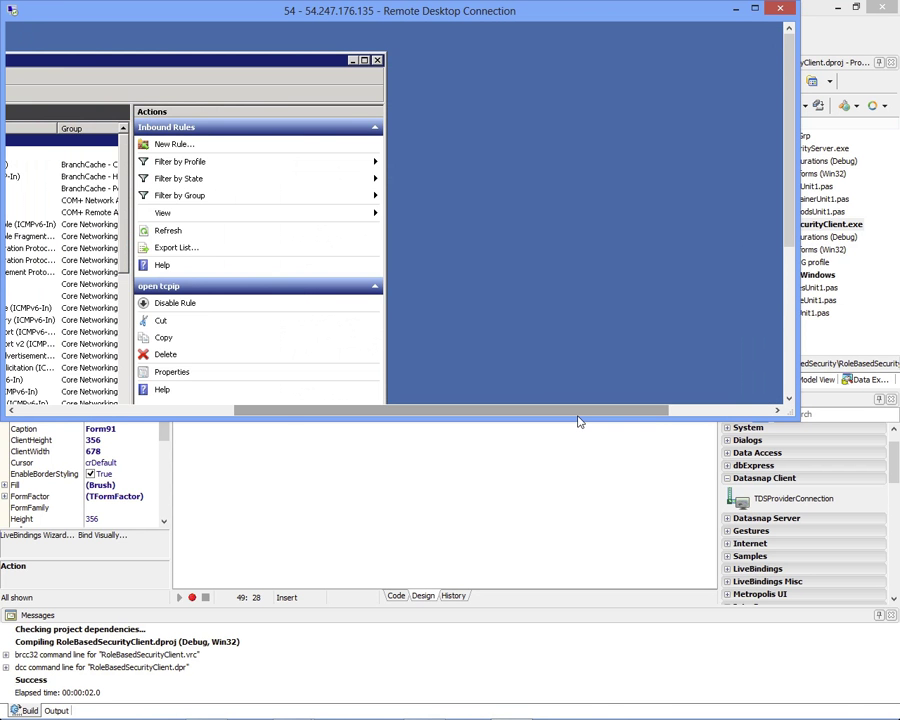
drag(283, 412, 101, 412)
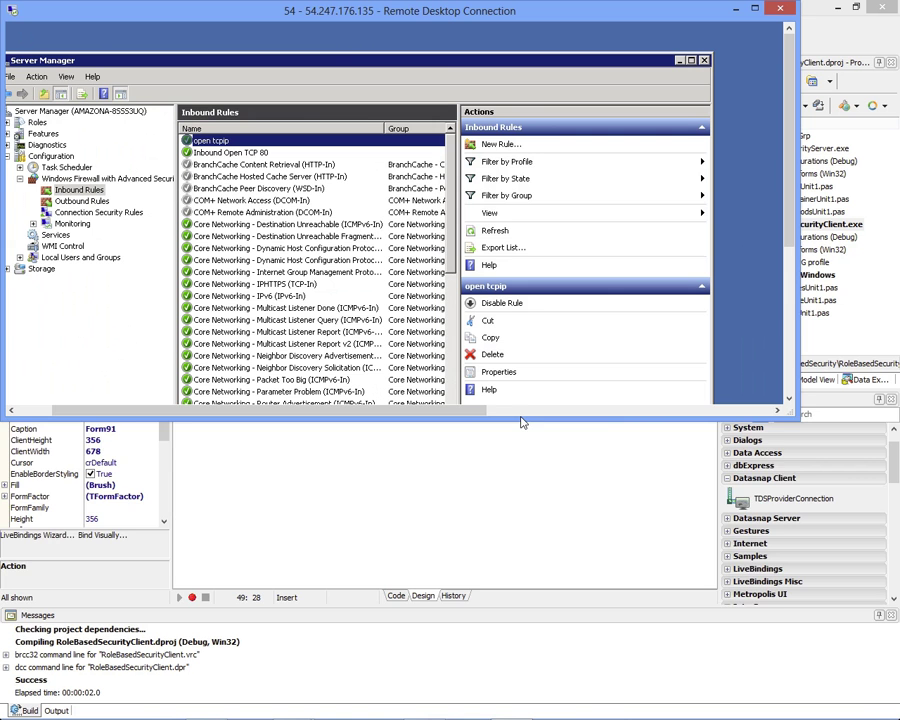
drag(518, 416, 518, 597)
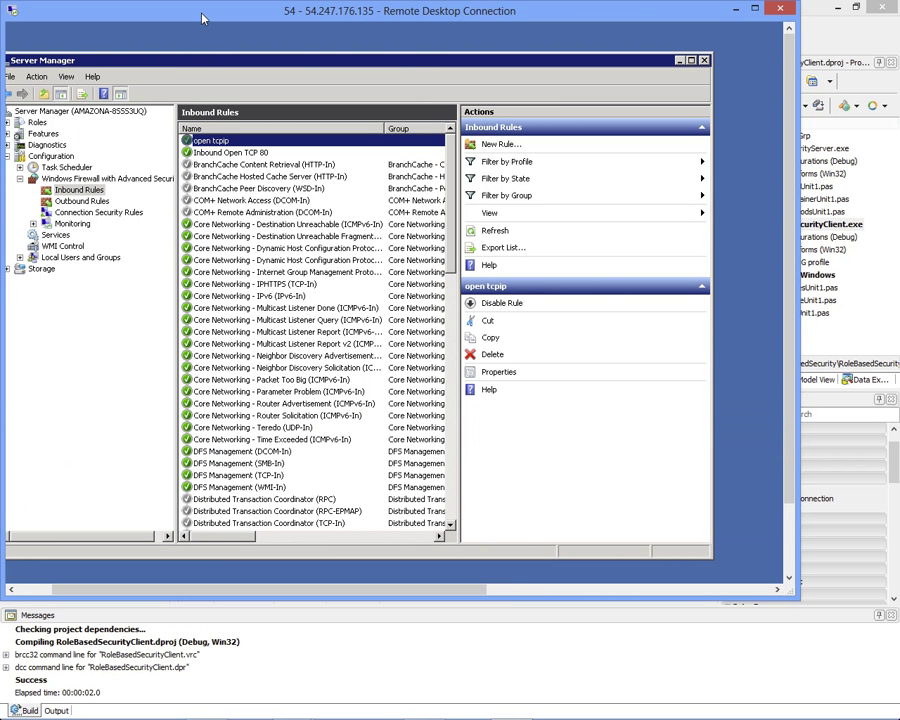
drag(203, 62, 243, 63)
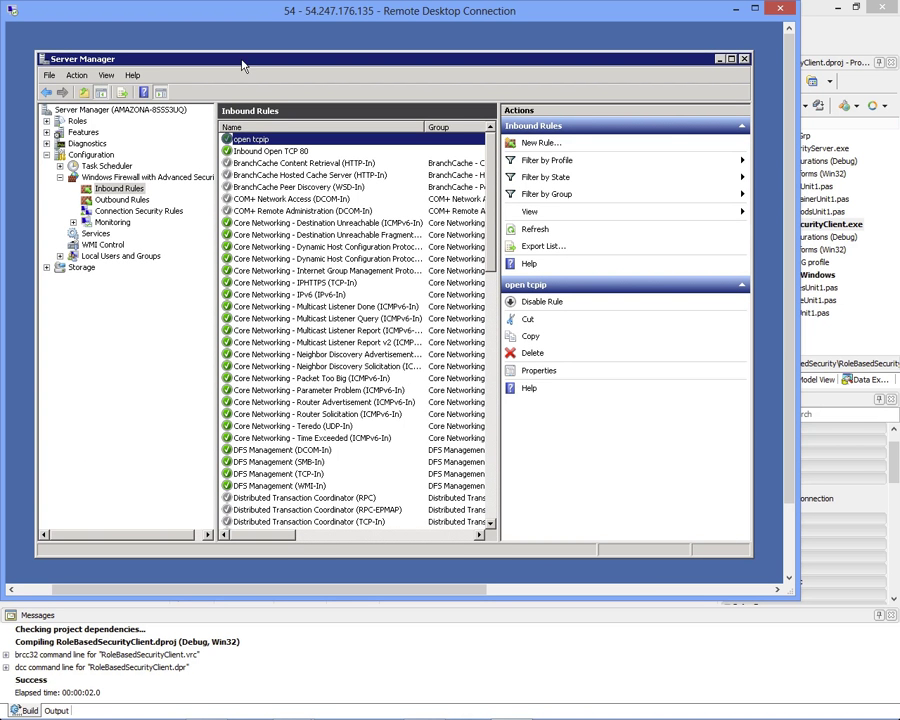
- Inspect the protocol and port settings of the open tcpip inbound firewall rule without changing them
double_click(248, 139)
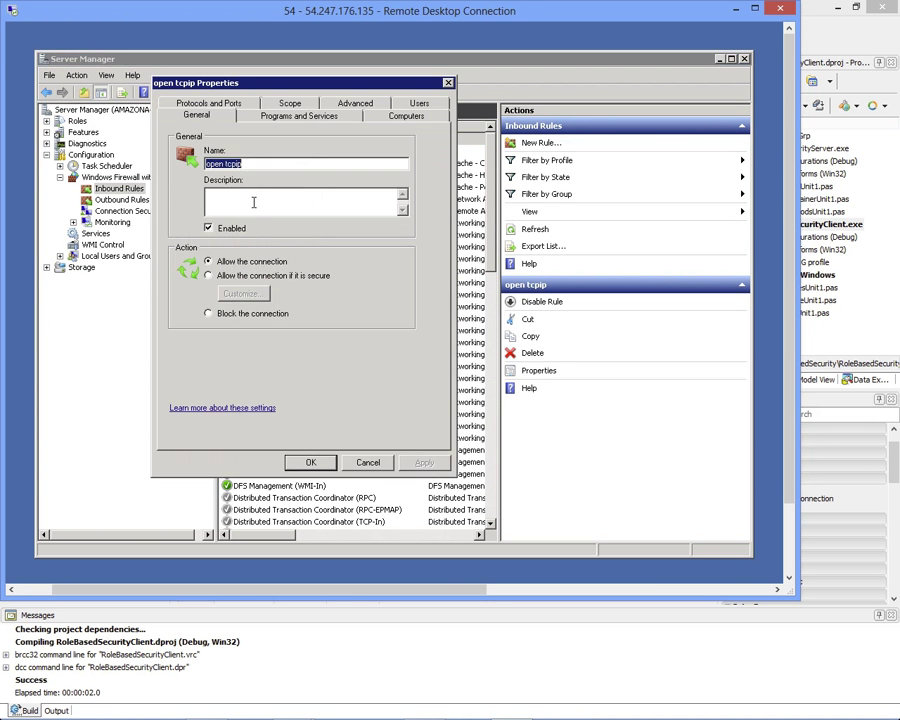
click(224, 106)
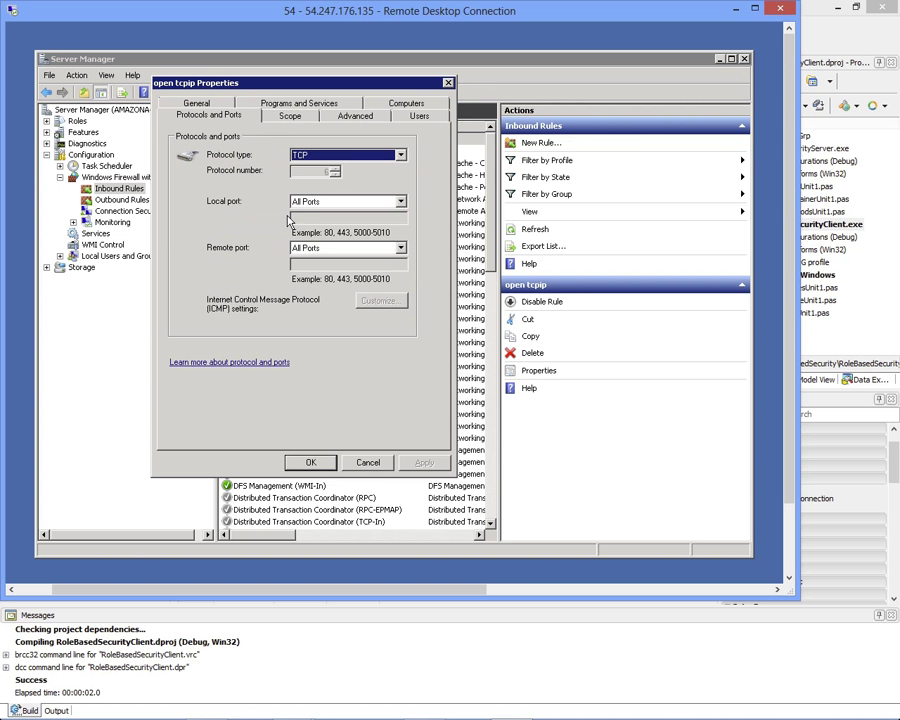
click(368, 463)
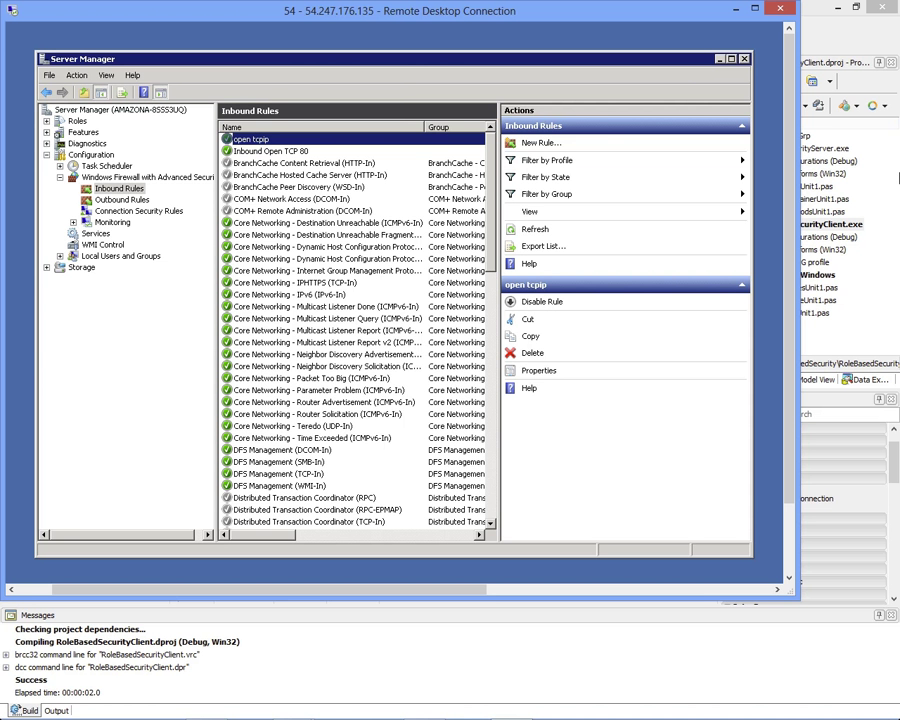
- Minimize Server Manager, launch RoleBasedSecurityServer from the remote machine's C:\apps folder, and minimize the remote desktop session
click(719, 60)
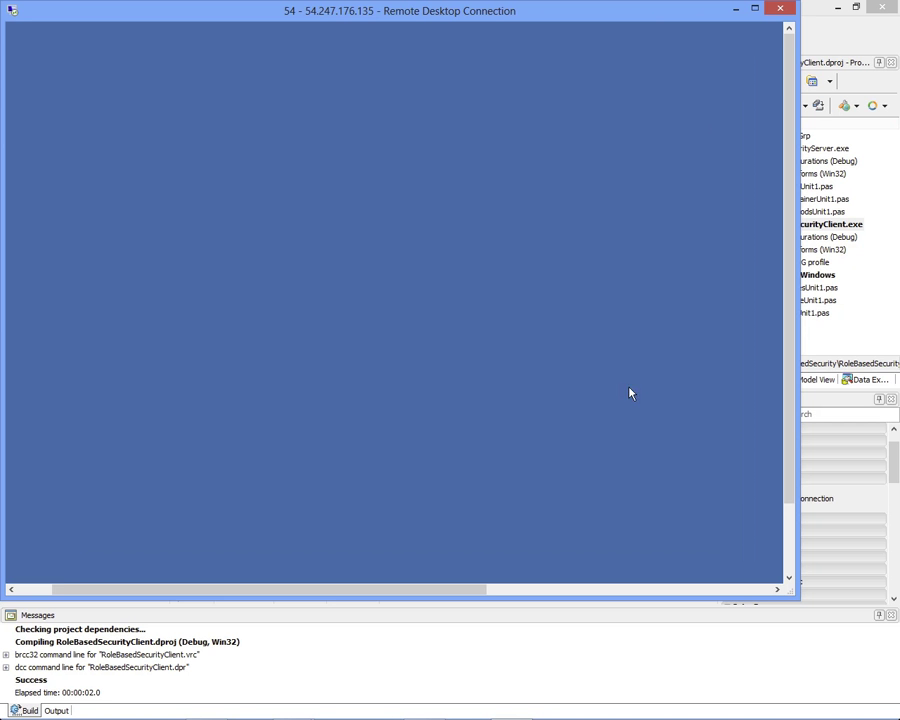
drag(793, 342, 793, 390)
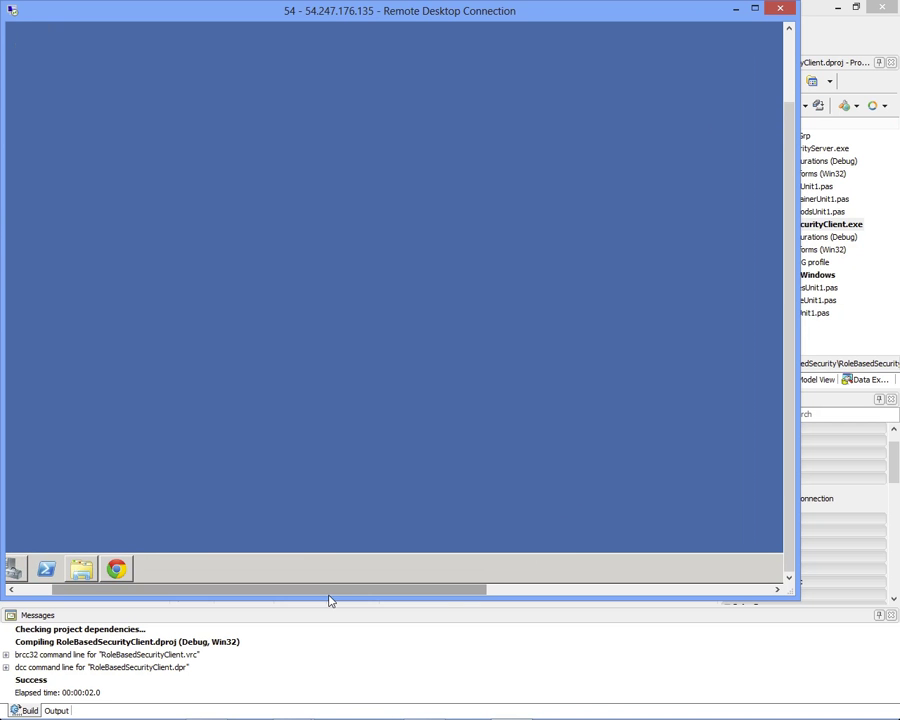
drag(331, 600, 157, 589)
click(143, 569)
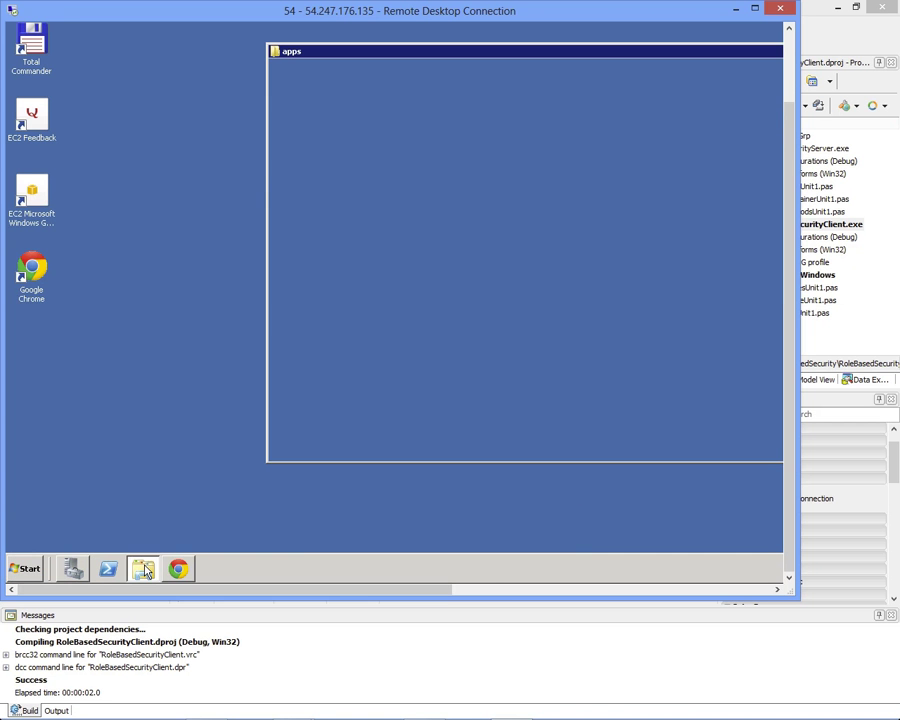
click(430, 166)
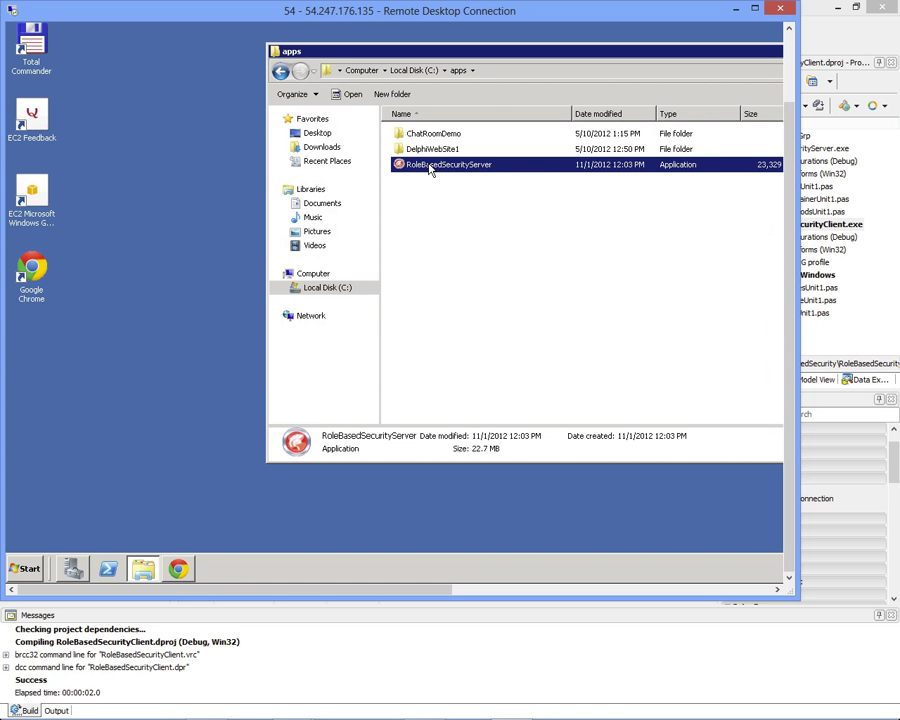
double_click(430, 166)
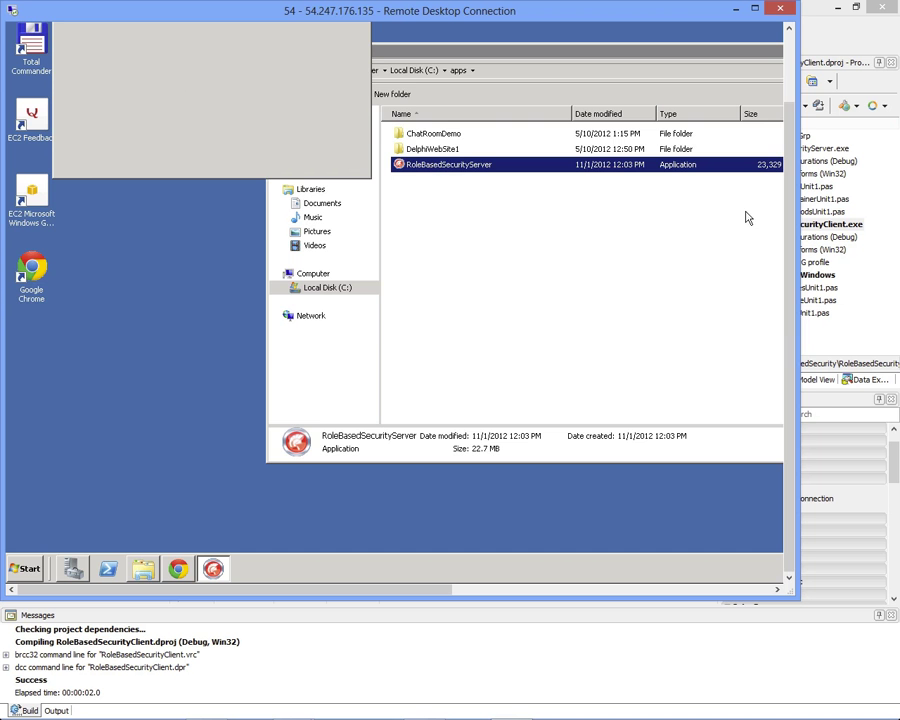
click(789, 325)
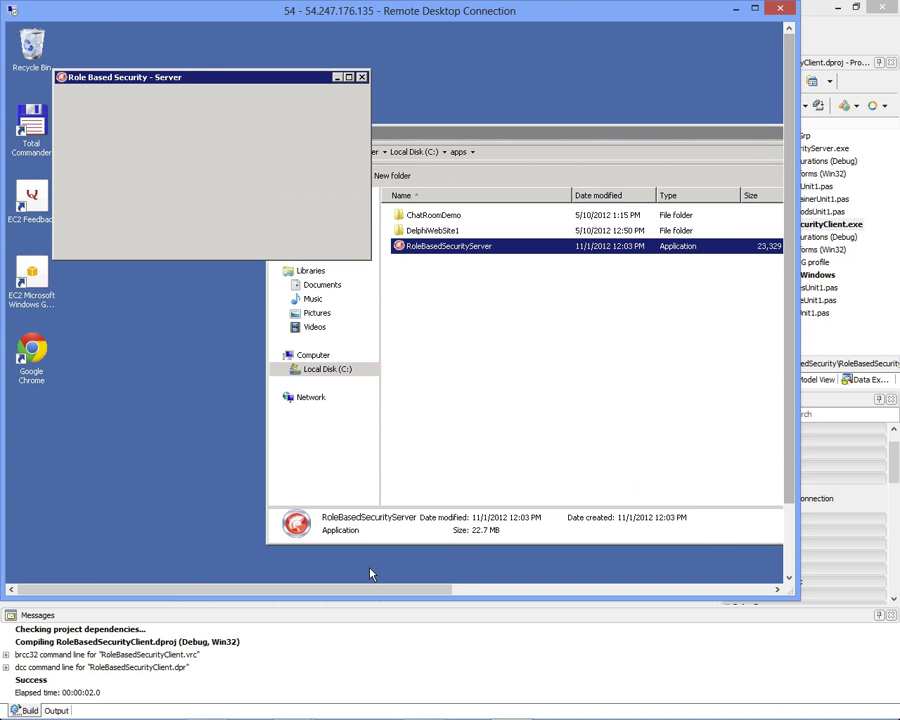
click(735, 8)
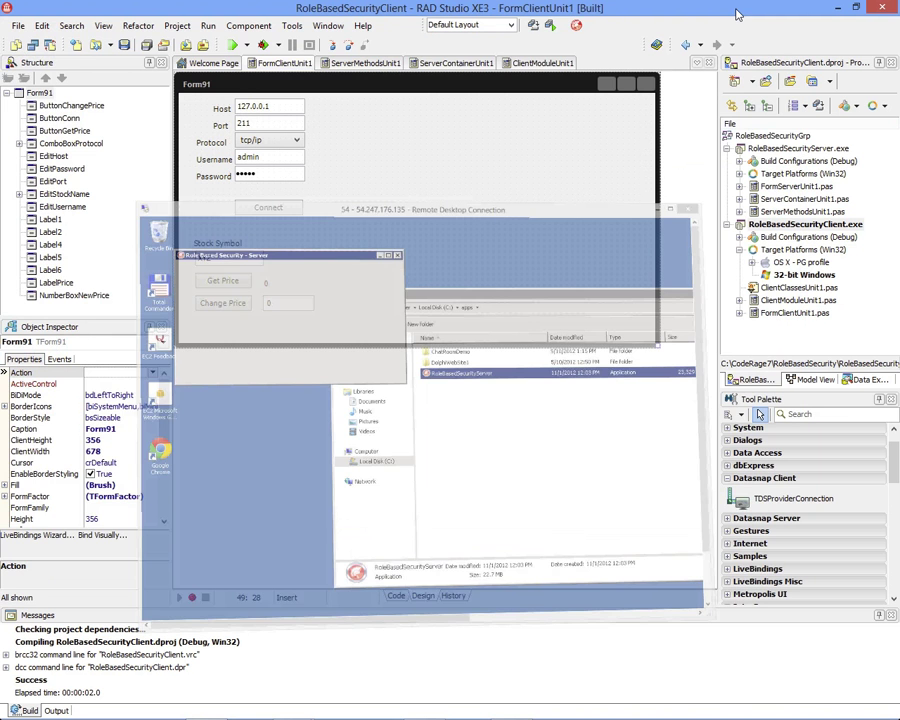
- Run the 32-bit Windows RoleBasedSecurityClient, set its host to 54.247.176.135 and connect to the remote server
click(805, 224)
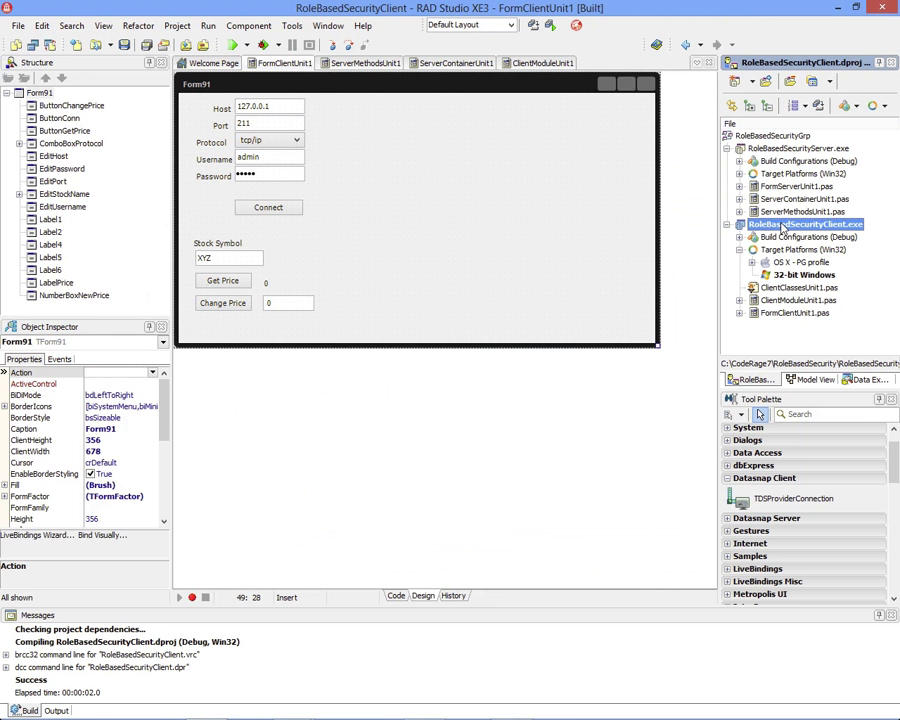
key(ctrl+shift+F9)
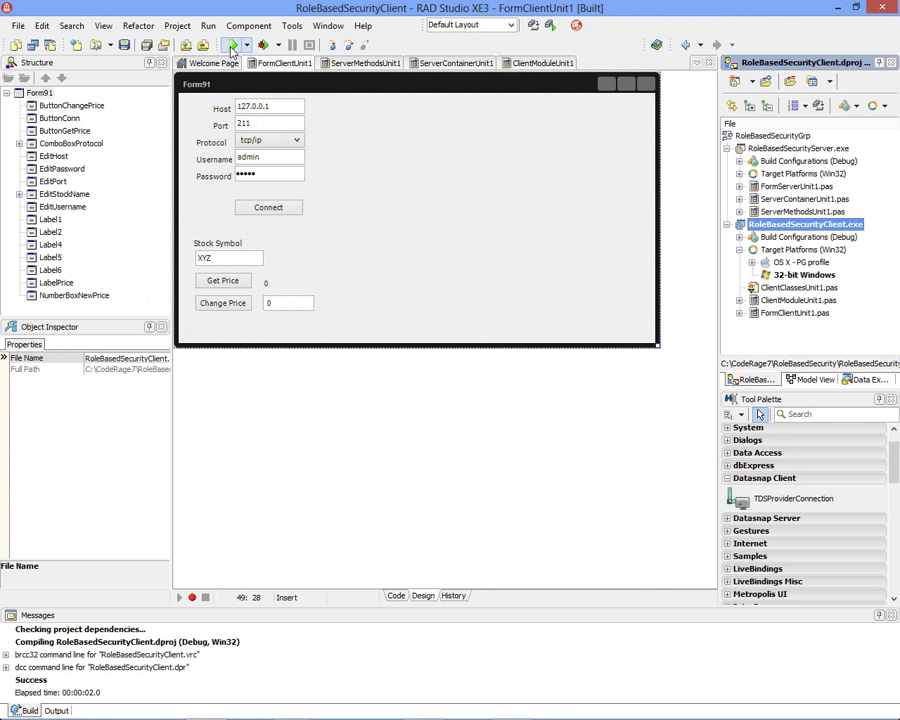
drag(286, 200, 166, 203)
text(54.247.176.)
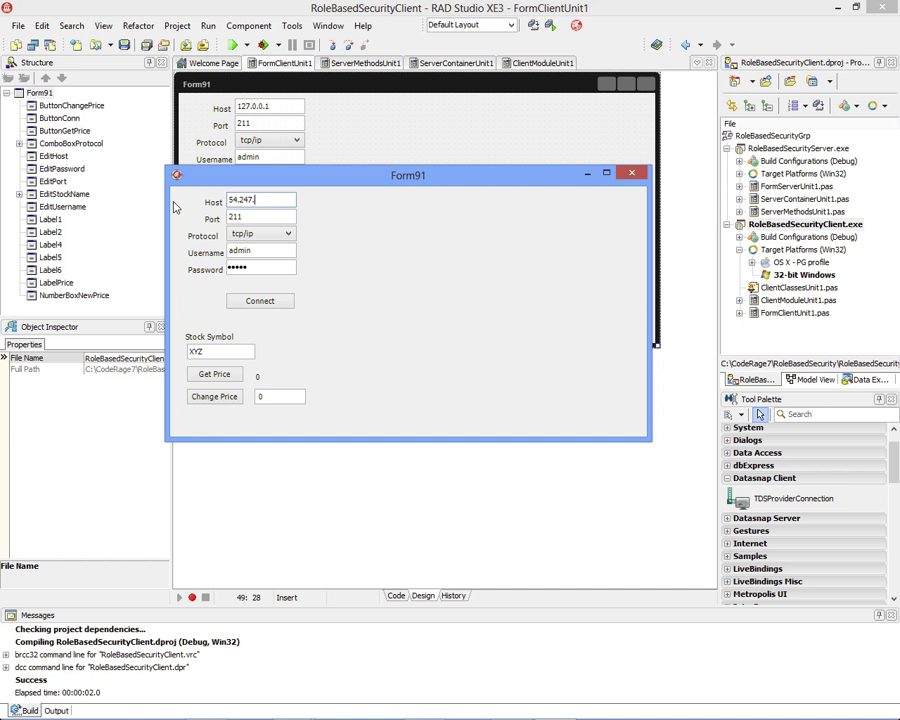
text(135)
click(280, 303)
- Retrieve the XYZ stock price in the Windows client and submit 0 as its new price
click(212, 375)
click(215, 396)
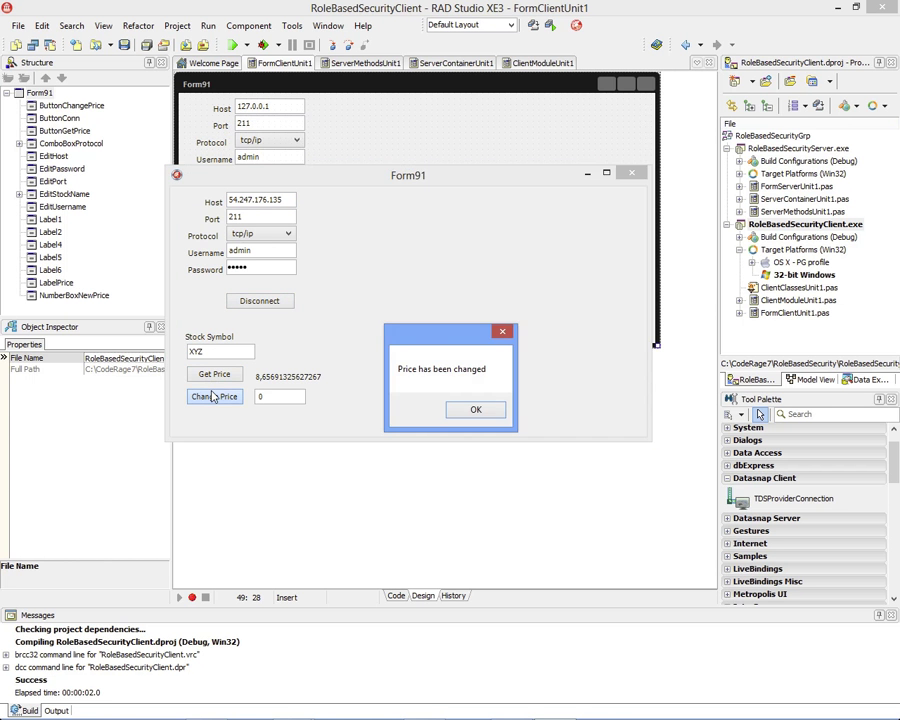
click(476, 411)
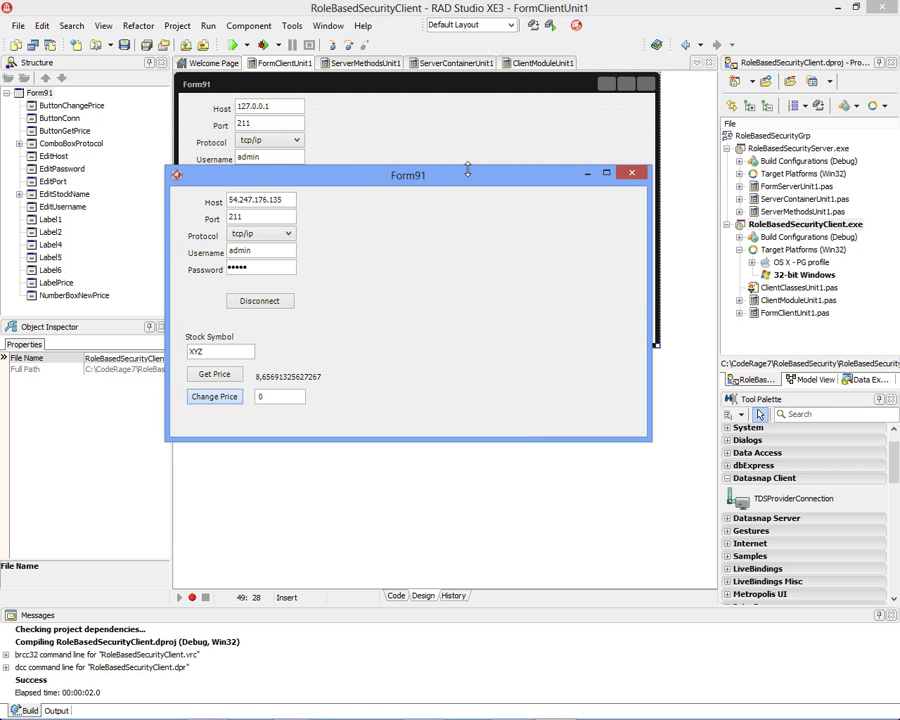
- Copy the client's host address, switch RoleBasedSecurityClient to the OS X - PG profile target and run it on the Mac
drag(283, 199, 229, 199)
key(super+c)
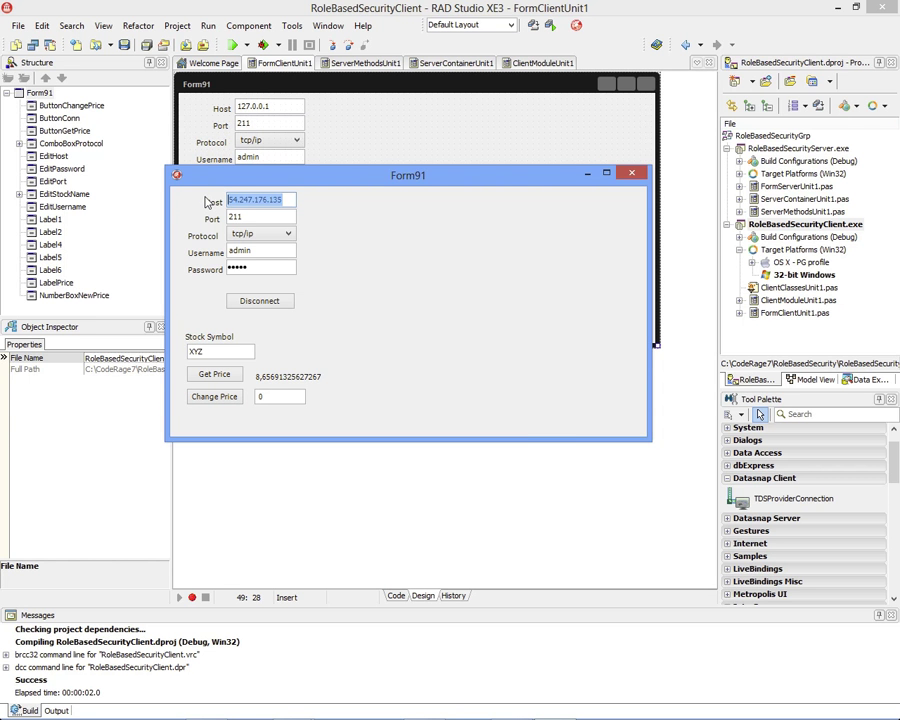
double_click(783, 263)
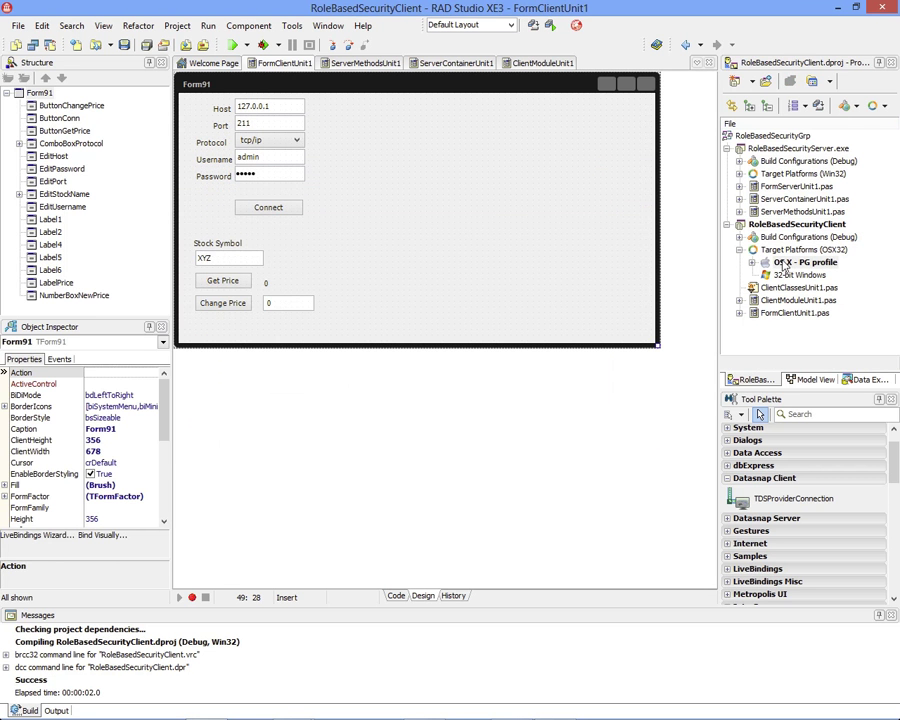
click(236, 46)
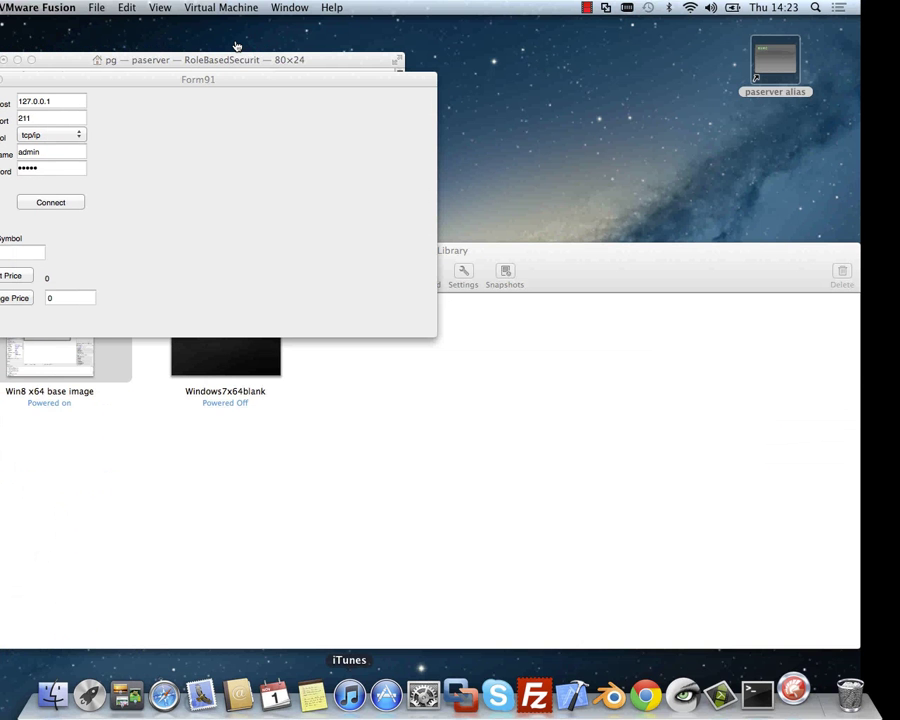
- Replace the Mac client's host with the copied address 54.247.176.135 and connect to the server
click(95, 101)
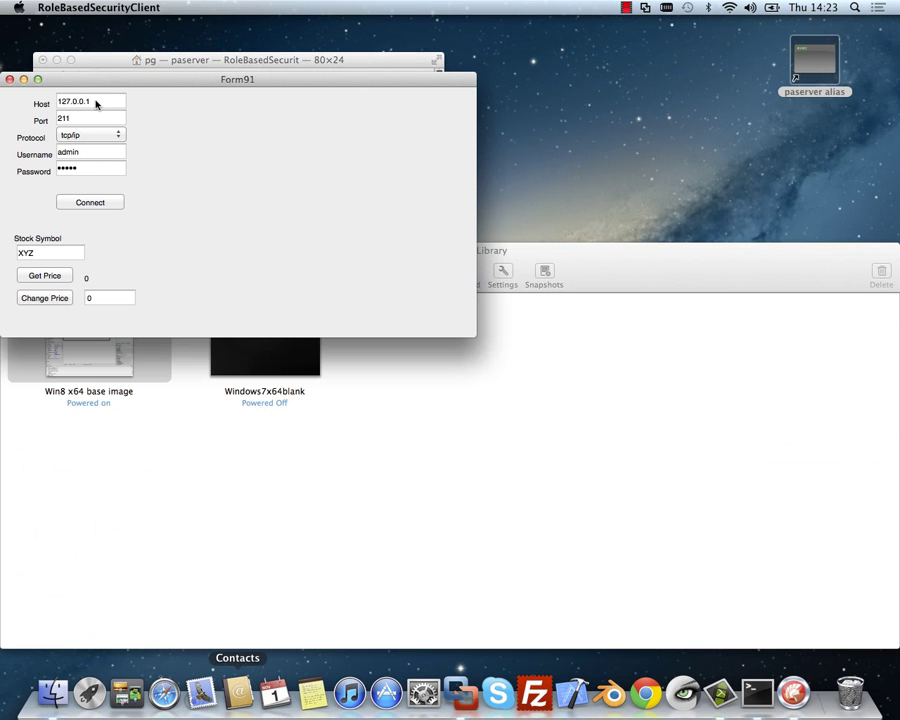
key(BackSpace)
key(BackSpace)
key(BackSpace)
key(BackSpace)
key(BackSpace)
key(BackSpace)
key(BackSpace)
key(BackSpace)
key(BackSpace)
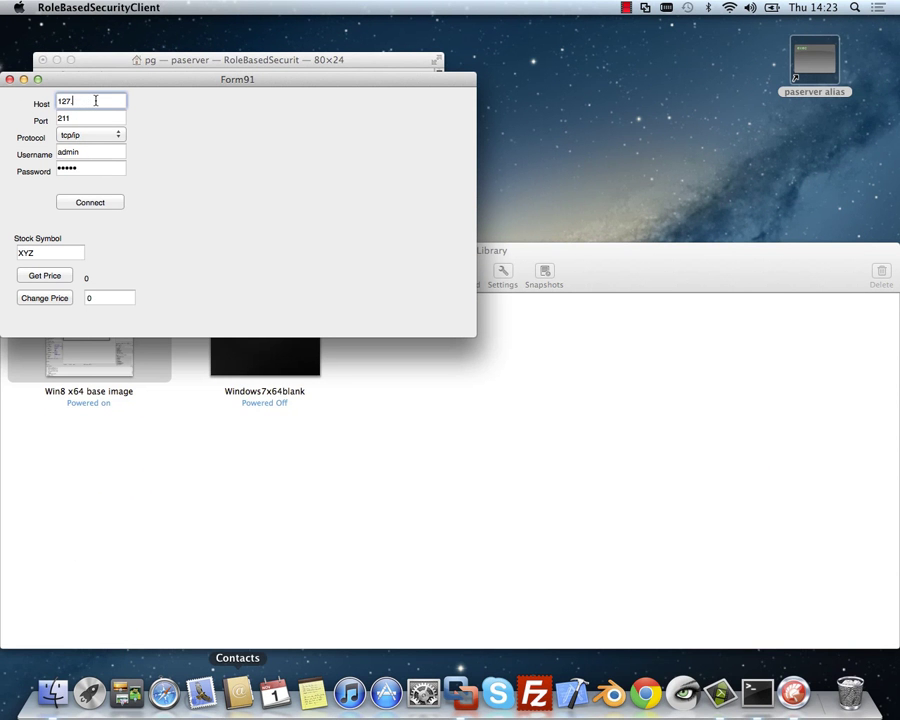
key(super+v)
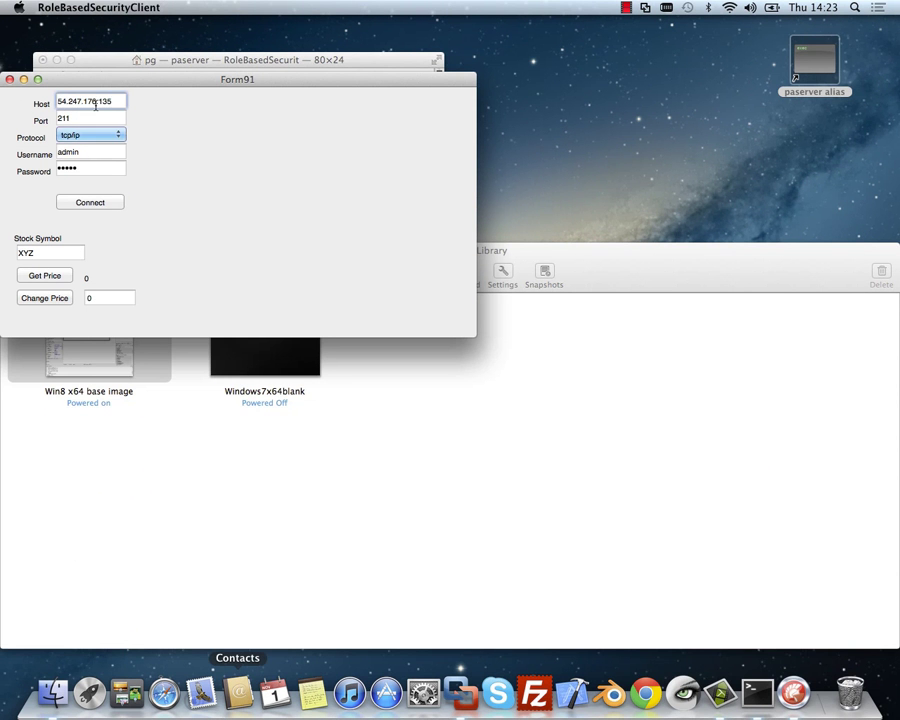
click(89, 202)
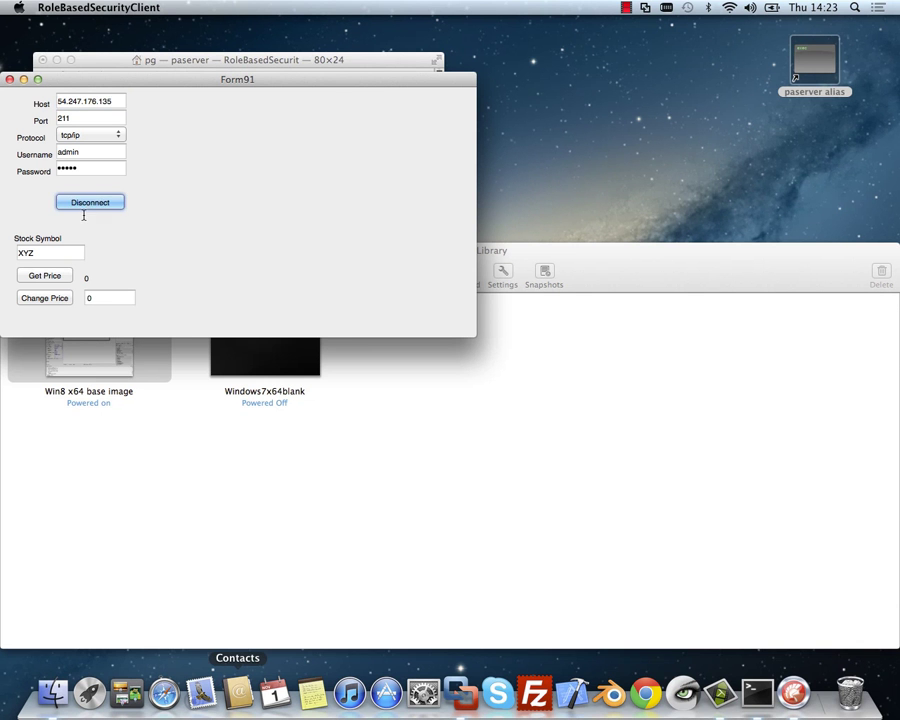
- Get the XYZ stock price in the Mac client, submit 0 as the new price, and move the form clear of the screen edge
click(56, 280)
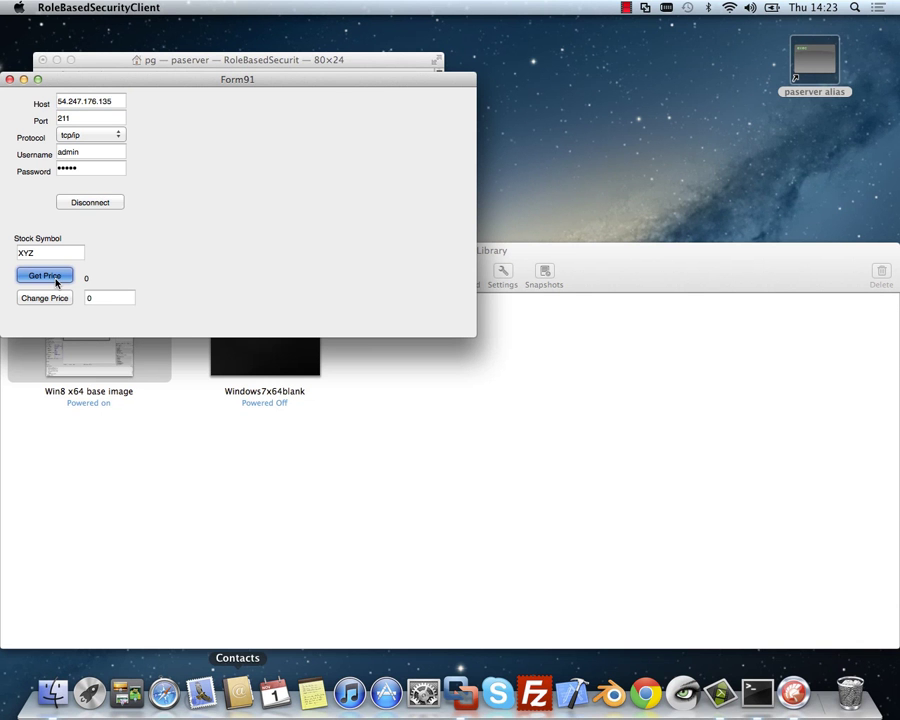
click(54, 304)
click(344, 157)
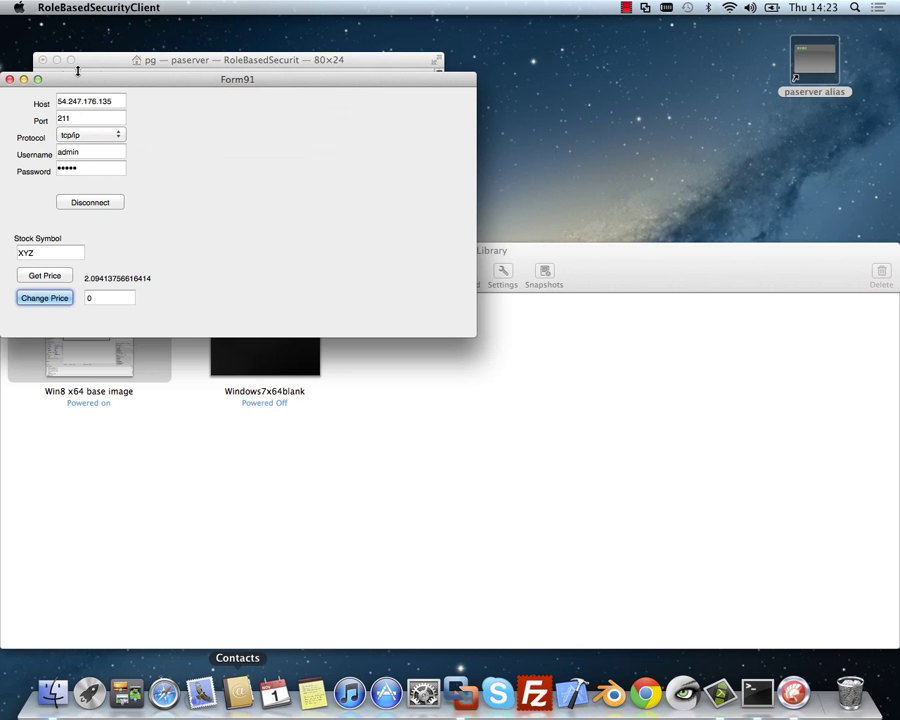
drag(84, 86, 103, 99)
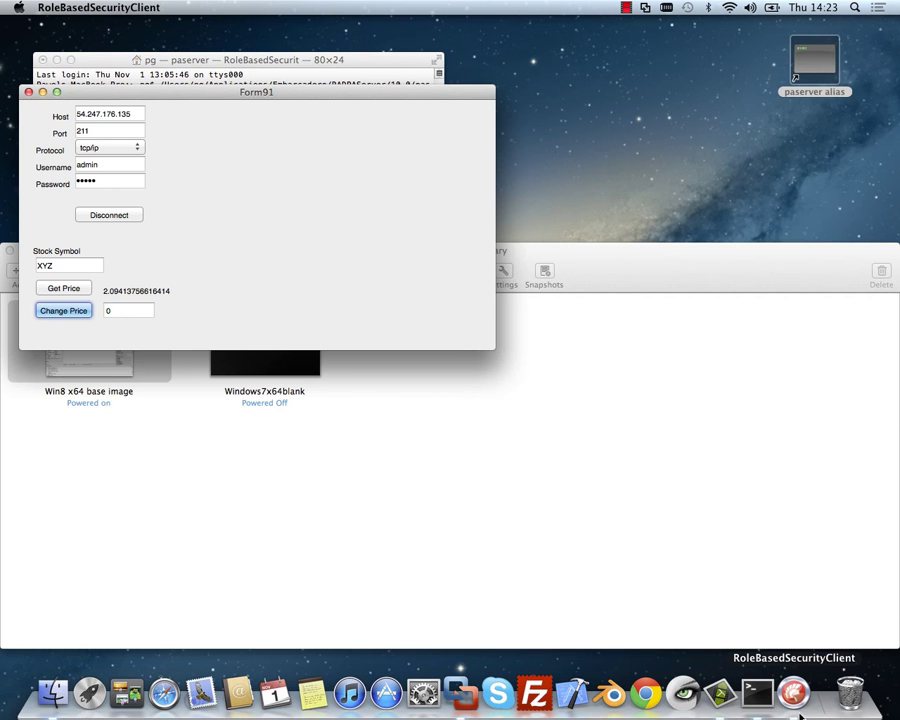
- Return to the Win8 x64 base image virtual machine and switch to the running slide presentation
click(461, 692)
double_click(117, 346)
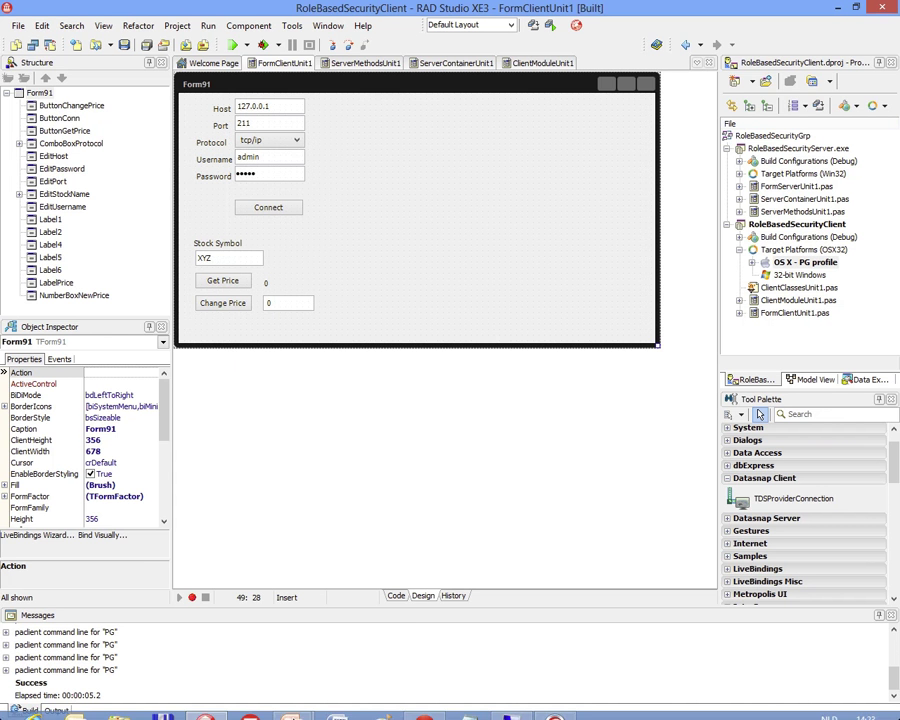
mouse_move(306, 715)
click(340, 632)
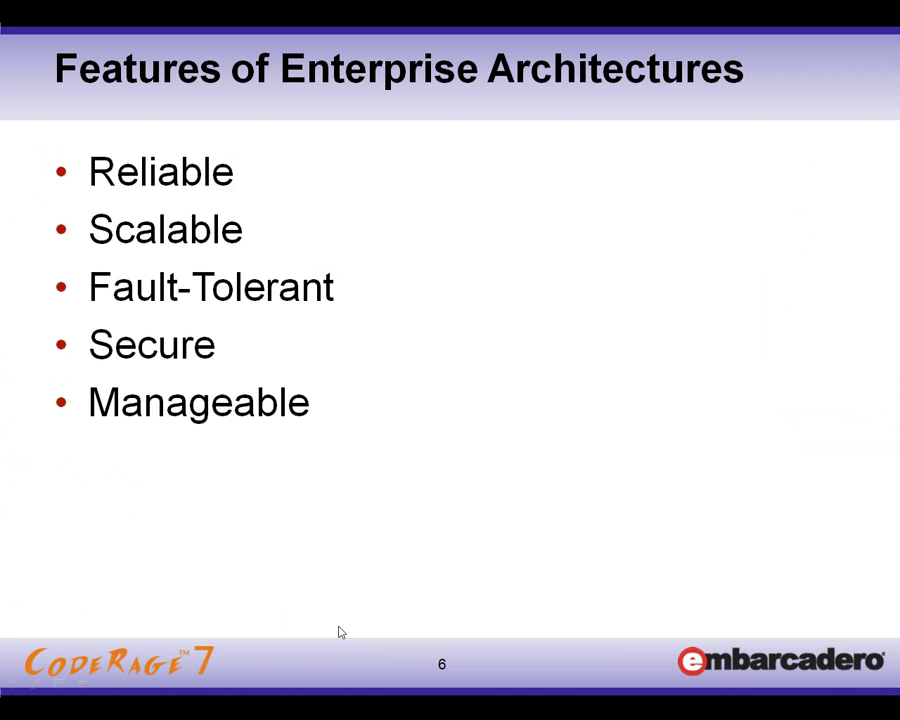